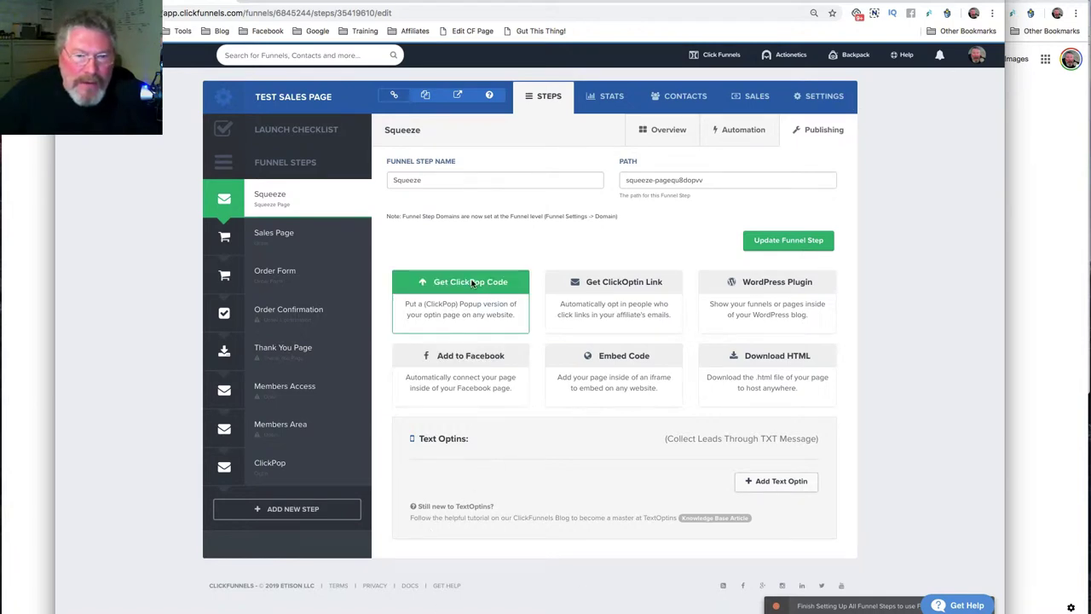
Open the ClickPop code generator for the Squeeze step and set the custom link text to "this is a test"
{"action": "left_click", "coordinate": [471, 283]}
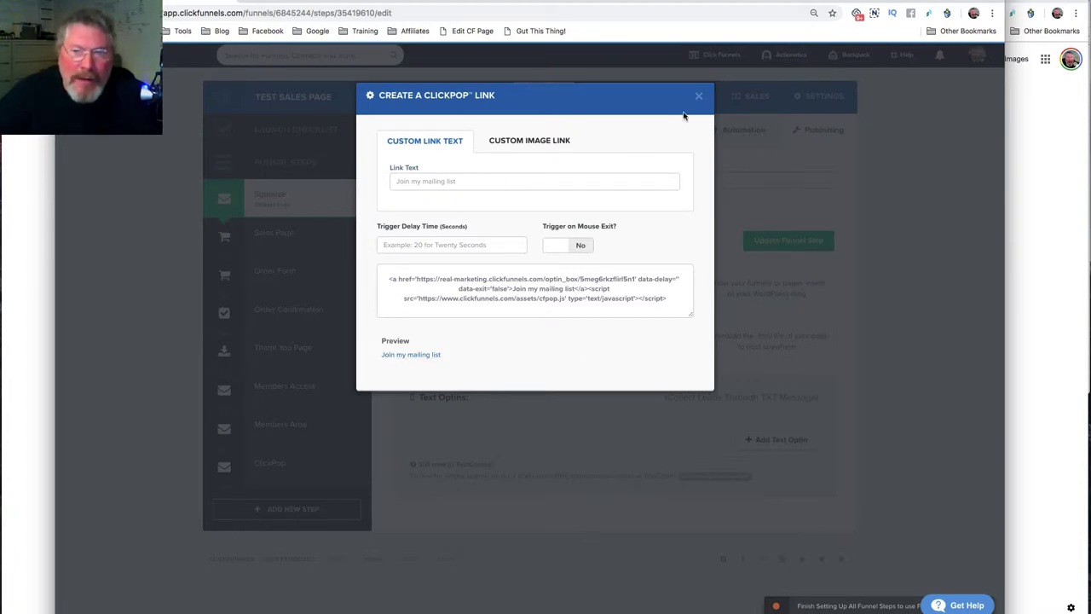
{"action": "left_click", "coordinate": [698, 96]}
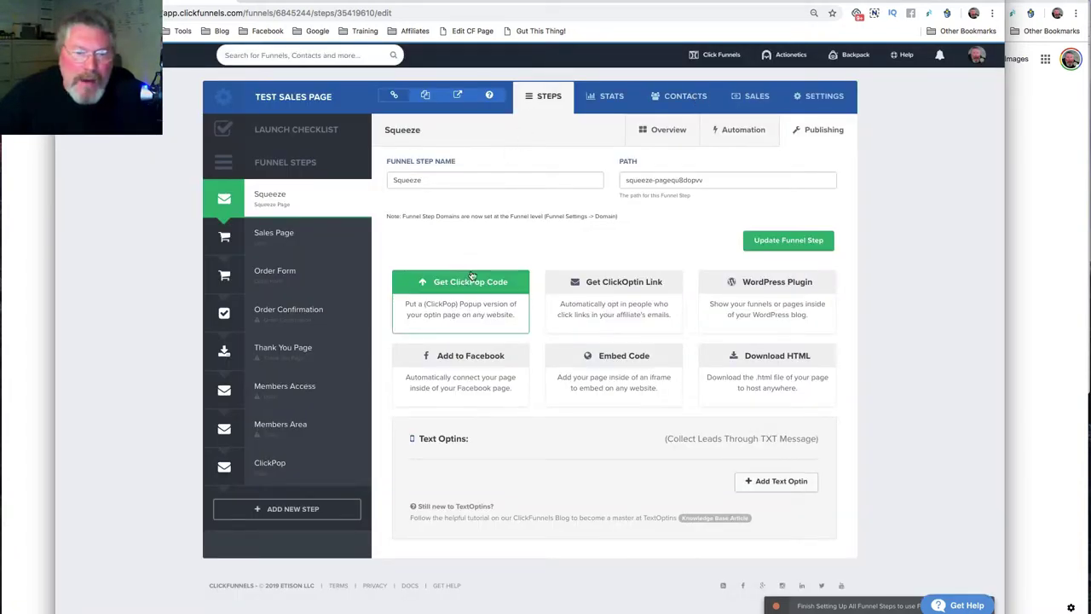
{"action": "left_click", "coordinate": [471, 277]}
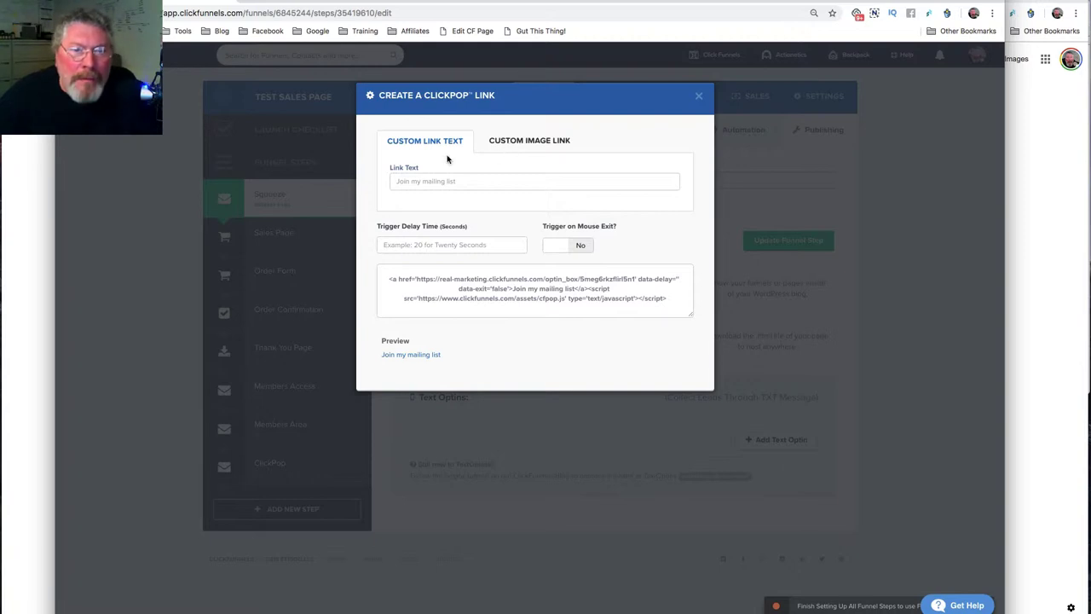
{"action": "left_click", "coordinate": [477, 181]}
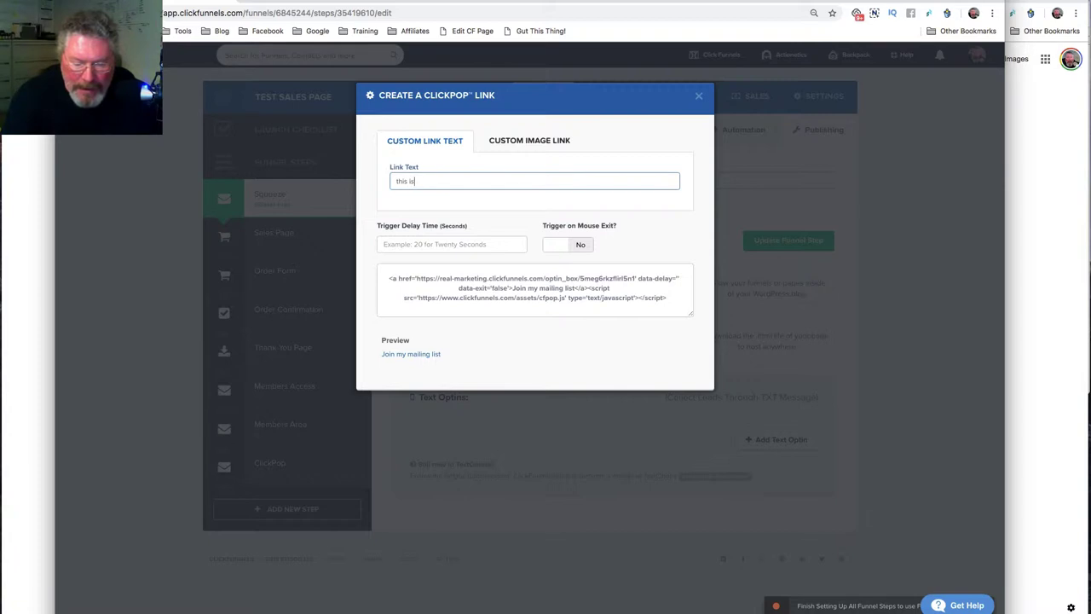
{"action": "key", "text": "BackSpace"}
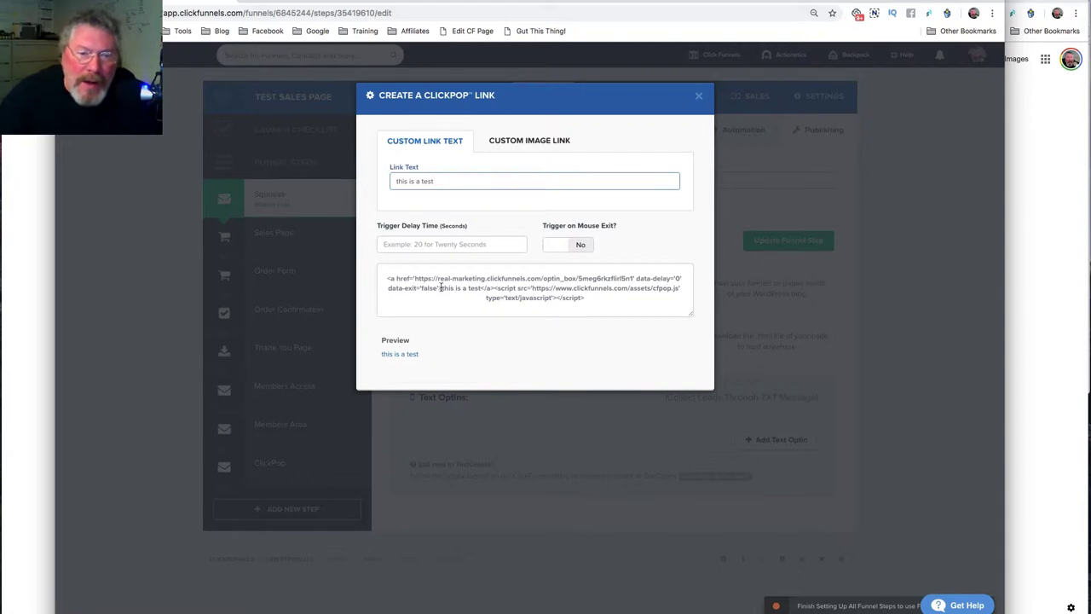
Copy the full ClickPop text link code and paste it into the Untitled.rtf document in the text editor
{"action": "left_click_drag", "start_coordinate": [441, 287], "coordinate": [480, 289]}
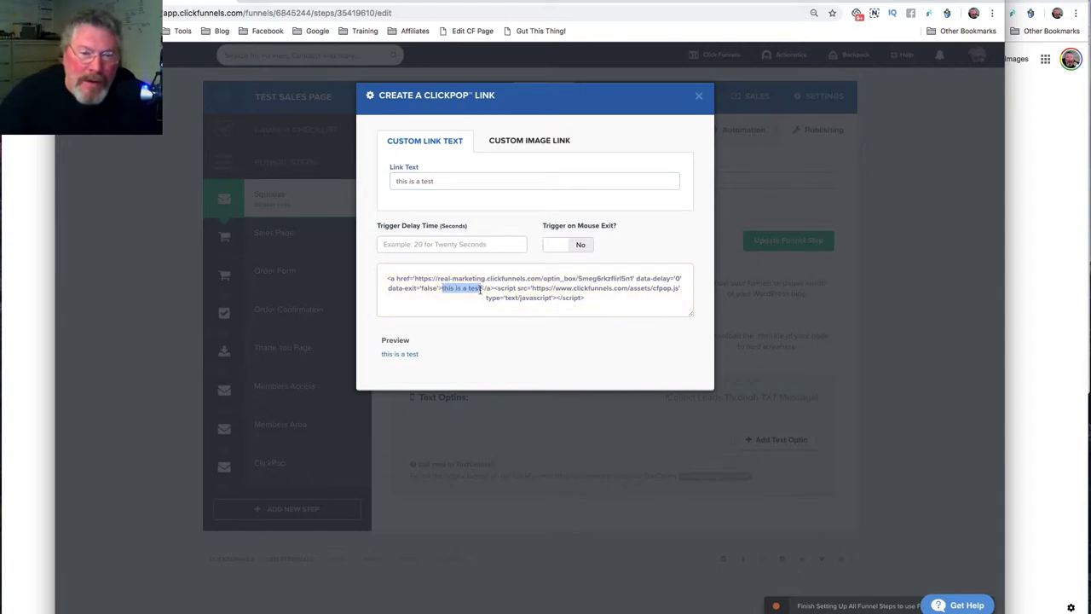
{"action": "key", "text": "super+a"}
{"action": "key", "text": "super+c"}
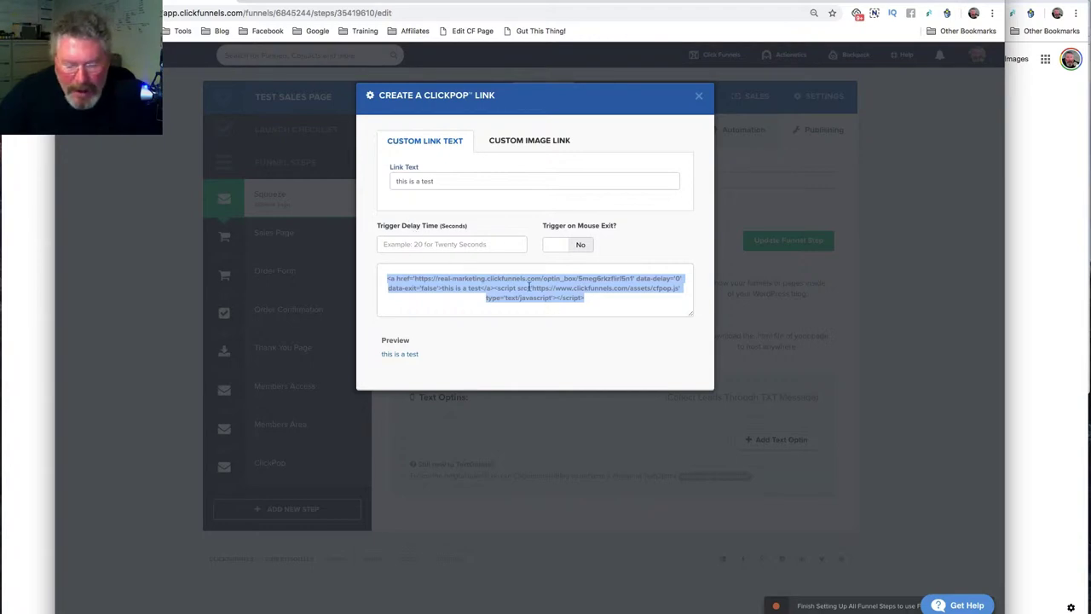
{"action": "mouse_move", "coordinate": [3, 241]}
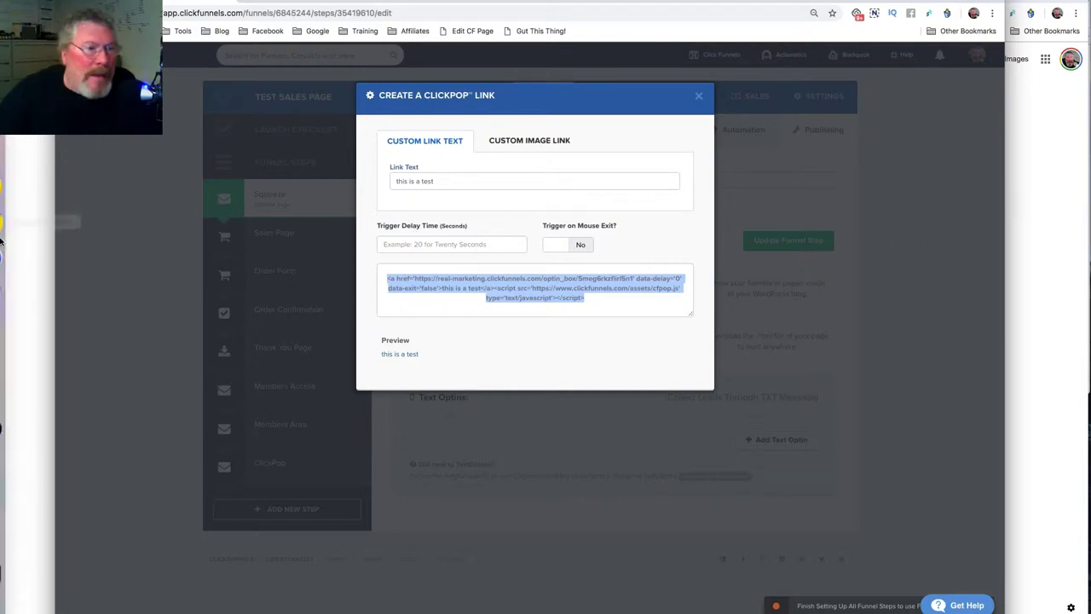
{"action": "left_click", "coordinate": [30, 333]}
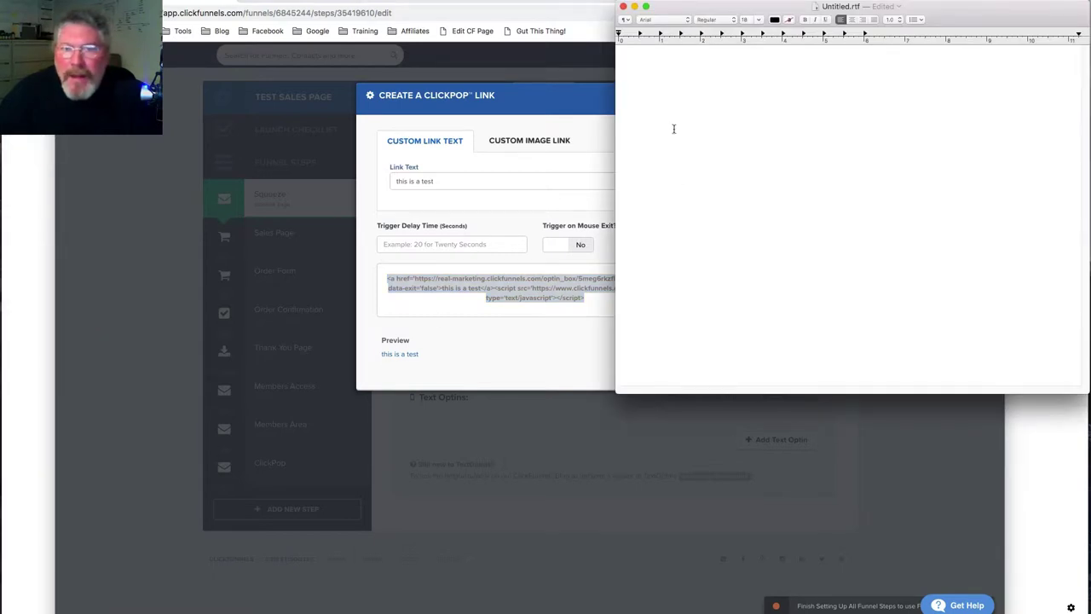
{"action": "key", "text": "super+v"}
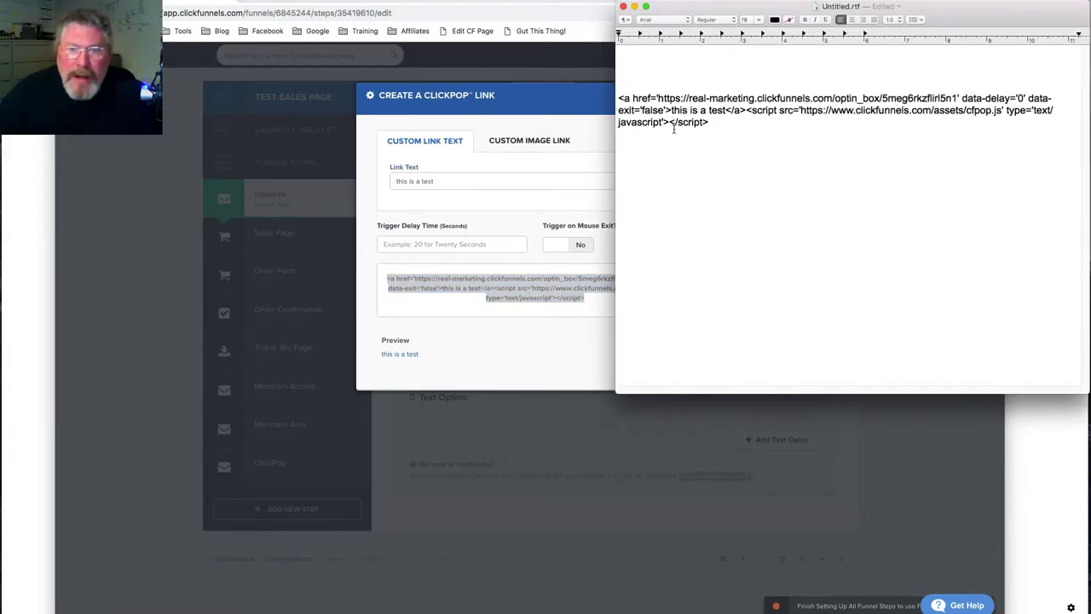
Back in ClickFunnels, switch the ClickPop link to a custom image and choose the Campaign Managers Academy drawing with the pointing woman
{"action": "left_click", "coordinate": [519, 118]}
{"action": "left_click", "coordinate": [534, 142]}
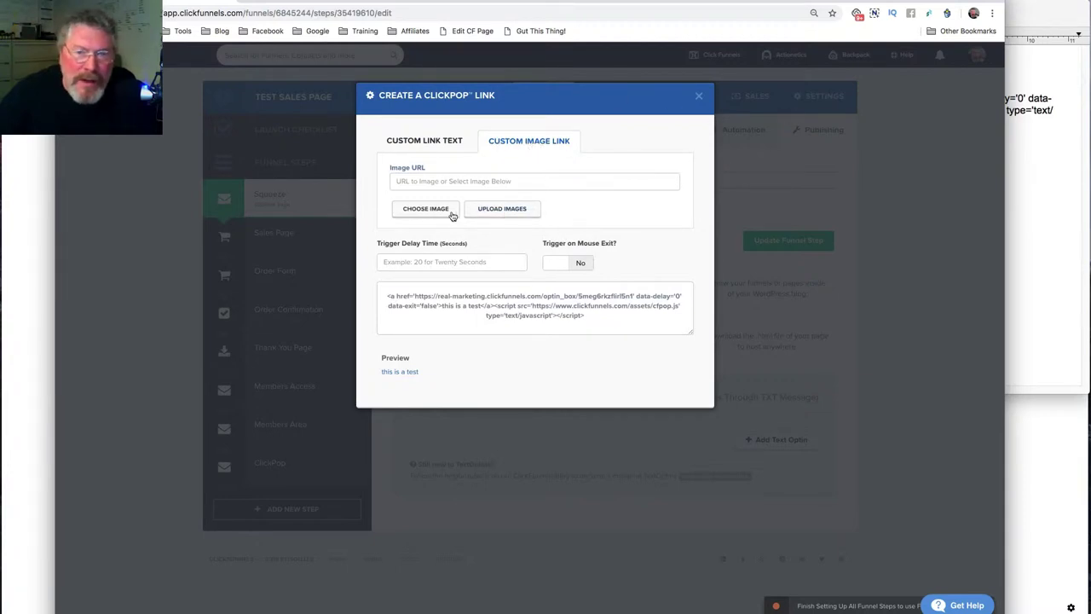
{"action": "left_click", "coordinate": [421, 212]}
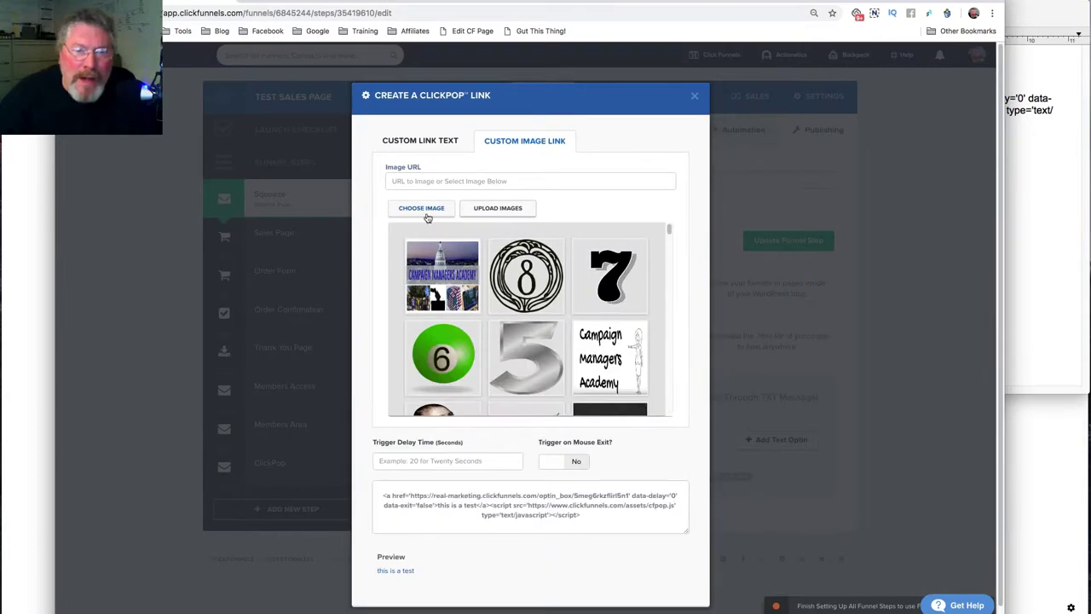
{"action": "left_click", "coordinate": [591, 365]}
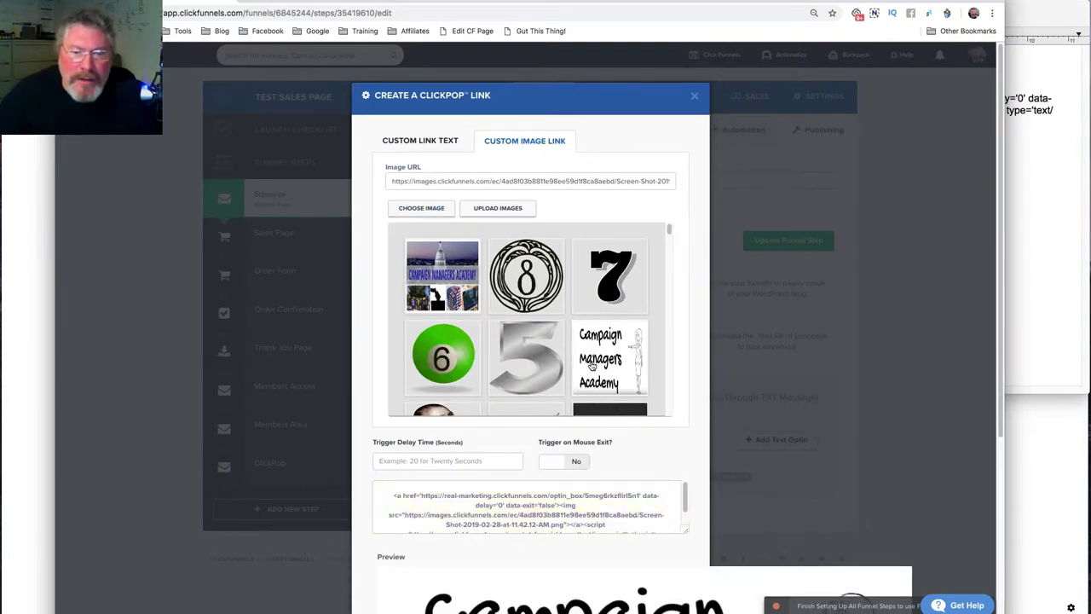
{"action": "scroll", "coordinate": [571, 429], "scroll_direction": "down", "scroll_amount": 5}
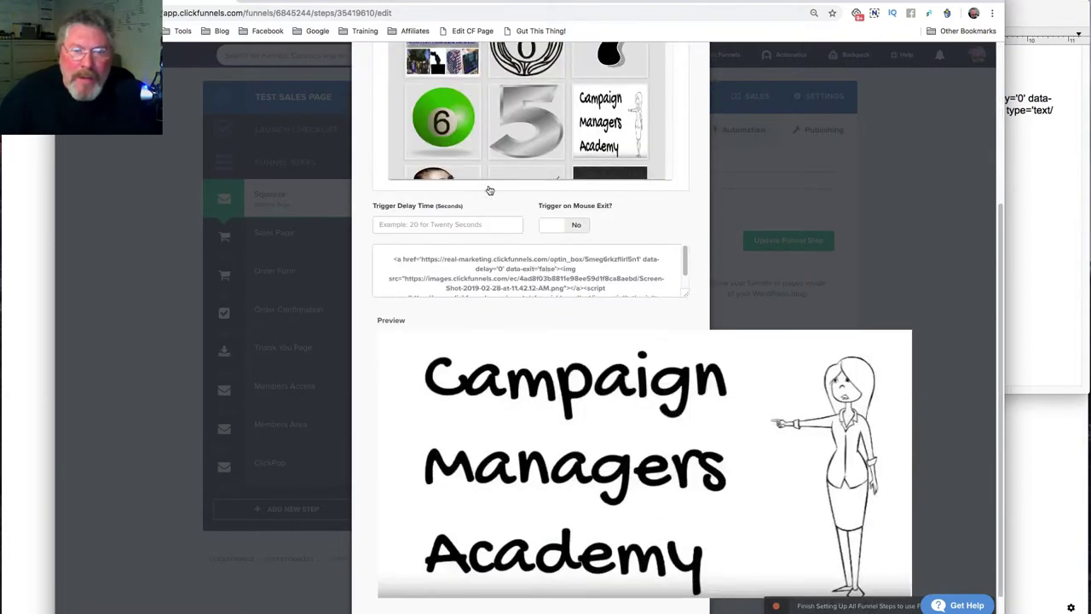
{"action": "scroll", "coordinate": [473, 264], "scroll_direction": "up", "scroll_amount": 3}
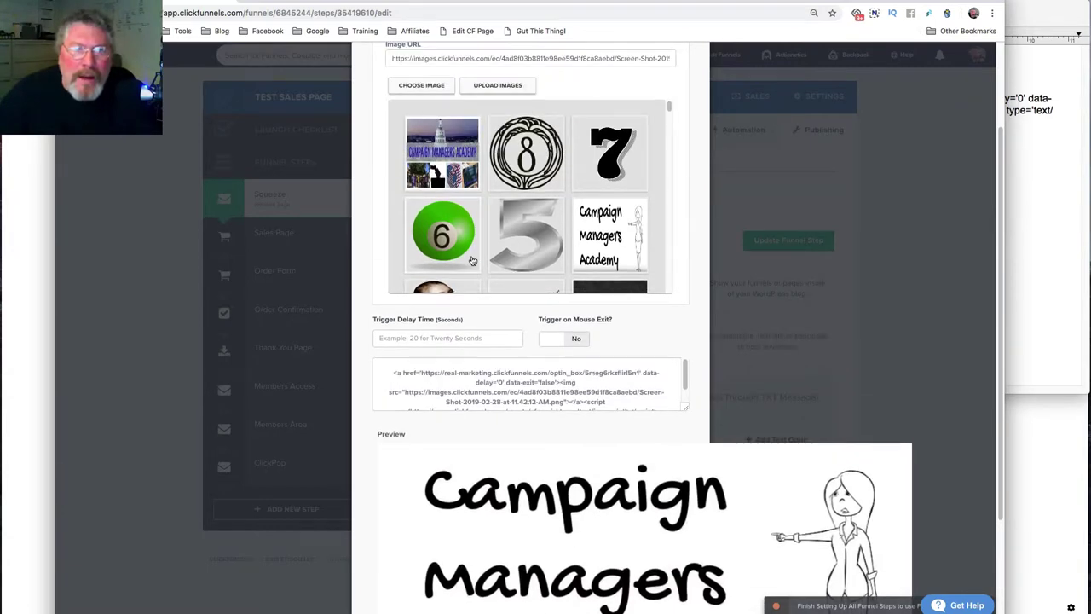
Copy the ClickPop image link code and paste it below the text link code in Untitled.rtf
{"action": "scroll", "coordinate": [471, 260], "scroll_direction": "down", "scroll_amount": 4}
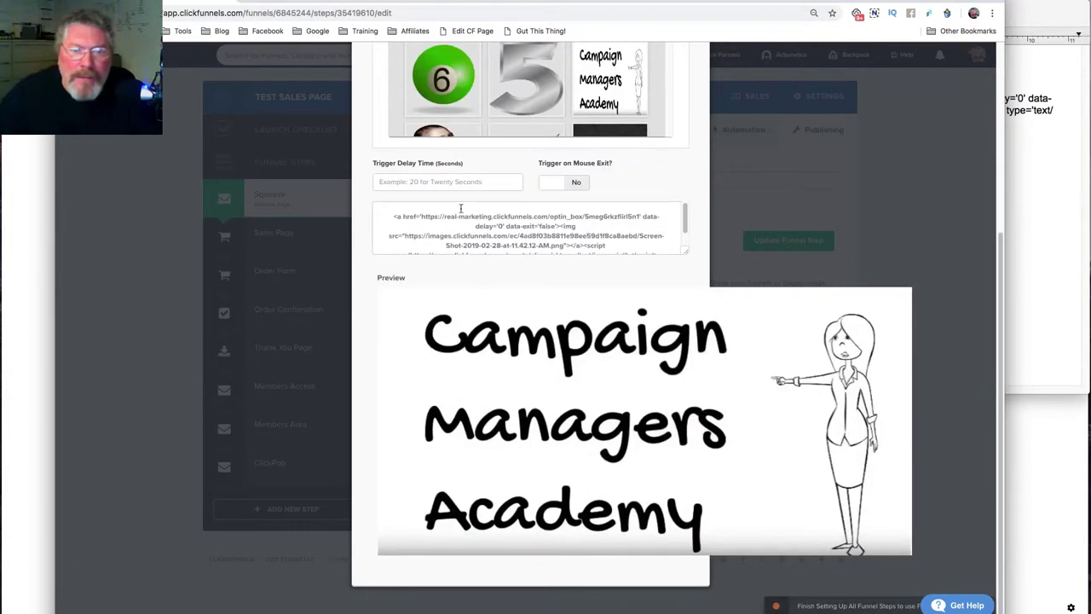
{"action": "triple_click", "coordinate": [465, 220]}
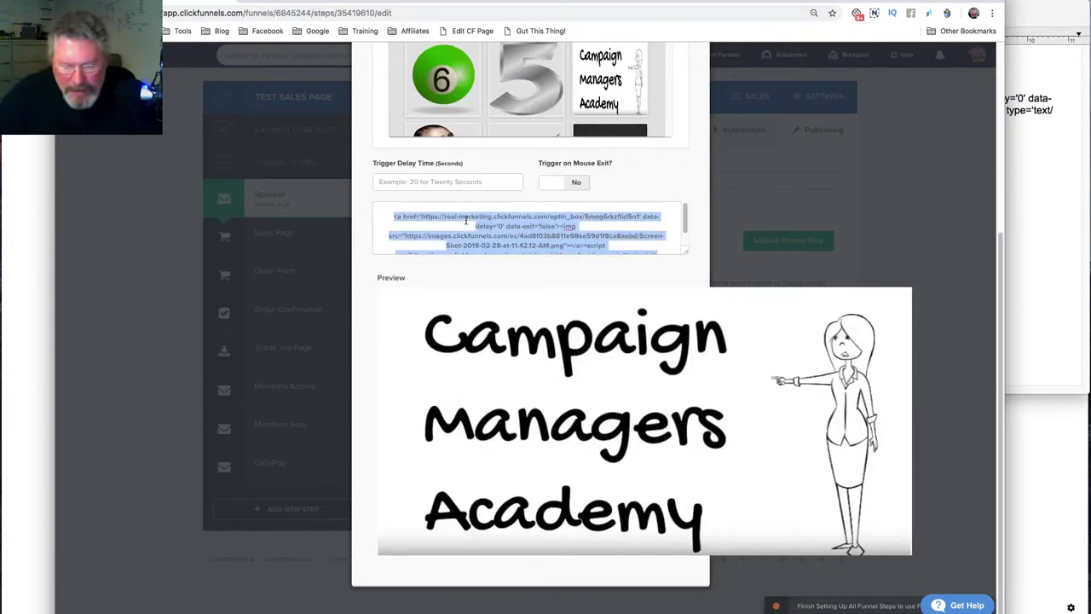
{"action": "left_click", "coordinate": [1019, 159]}
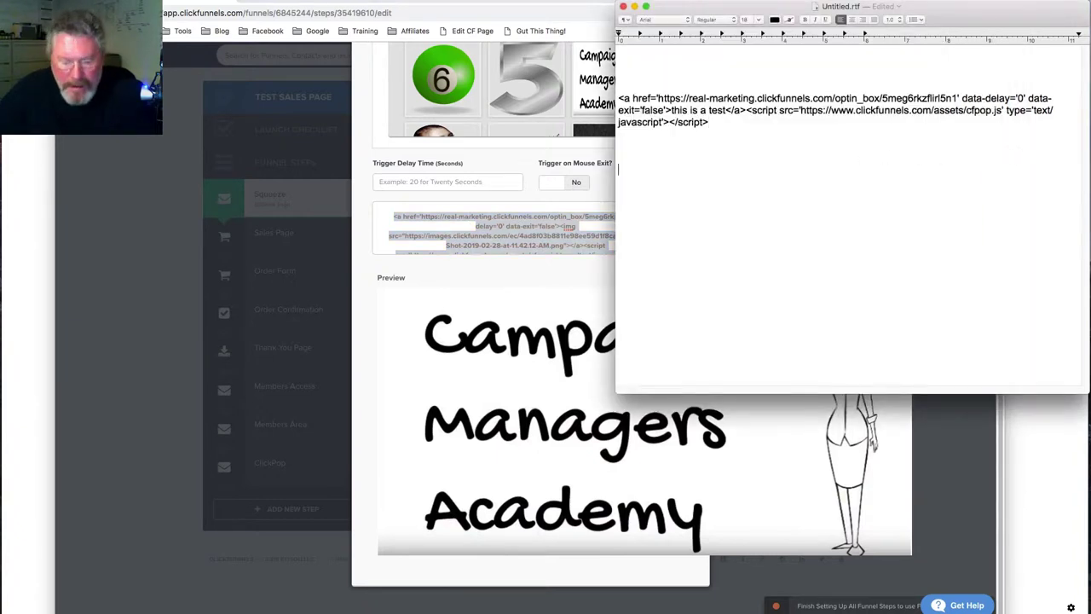
{"action": "type", "text": "<a href='https://real-marketing.clickfunnels.com/optin_box/5meg6rkzflirl5n1' data-delay='0' data-exit='false'><img src='https://images.clickfunnels.com/ec/4ad8f03b8811e98ee59d1f8ca8aebd/Screen-Shot-2019-02-28-at-11.42.12-AM.png'></a><script src='https://www.clickfunnels.com/assets/cfpop.js' type='text/javascript'></script>"}
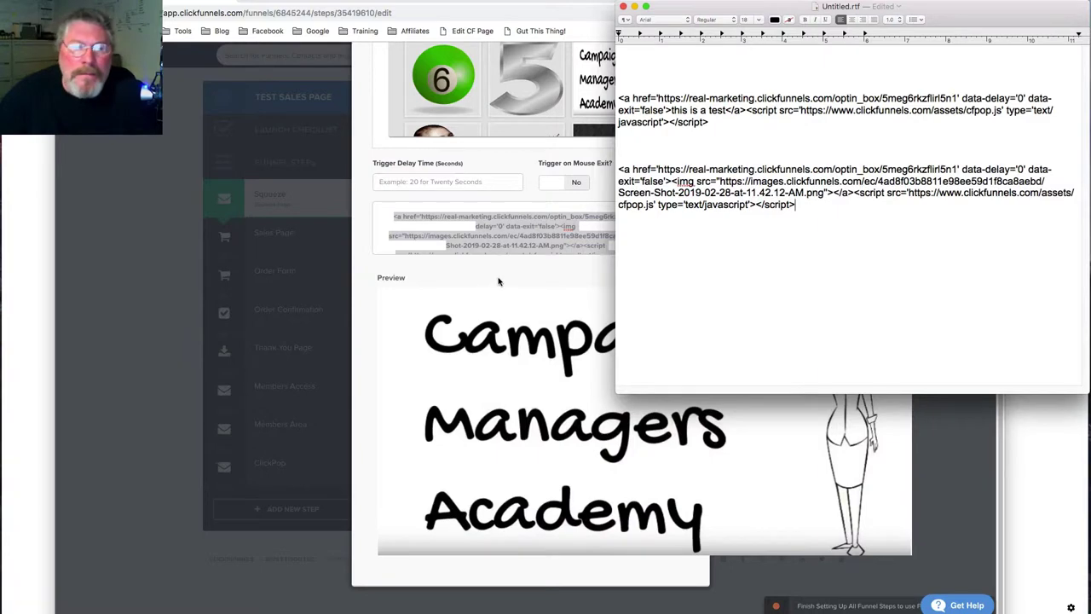
Return to ClickFunnels, close the ClickPop link dialog, and open the ClickPop funnel step's page in the editor
{"action": "left_click", "coordinate": [669, 265]}
{"action": "scroll", "coordinate": [669, 265], "scroll_direction": "up", "scroll_amount": 5}
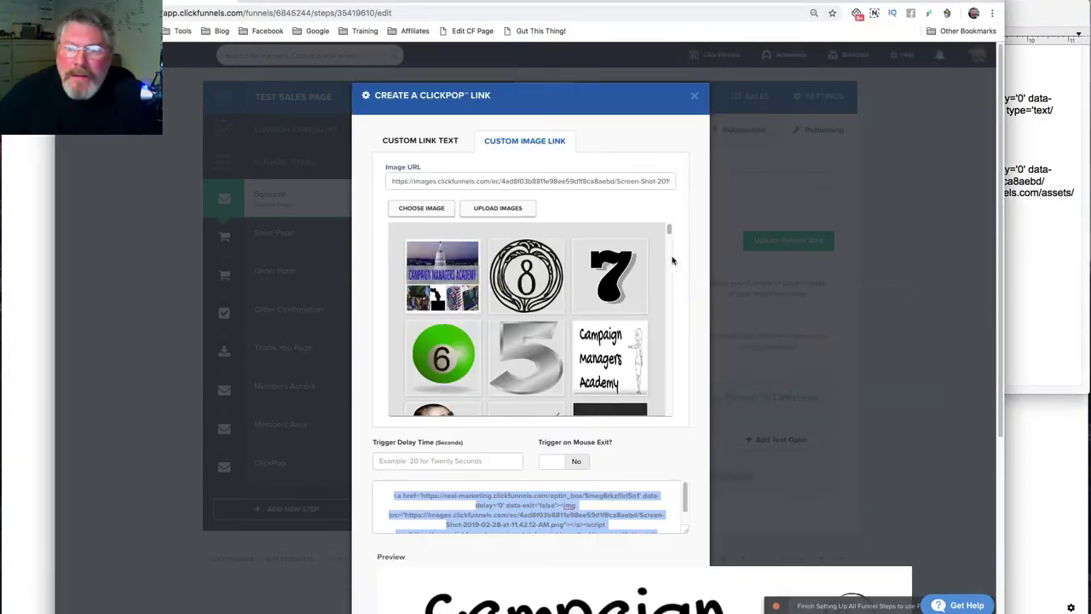
{"action": "left_click", "coordinate": [695, 97]}
{"action": "left_click", "coordinate": [695, 97]}
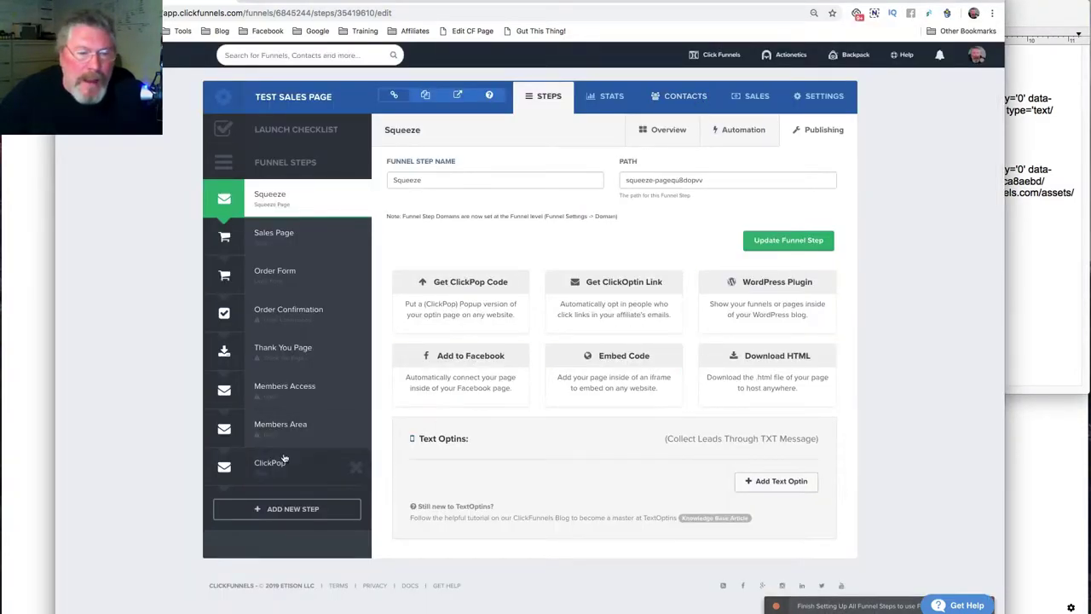
{"action": "left_click", "coordinate": [268, 466]}
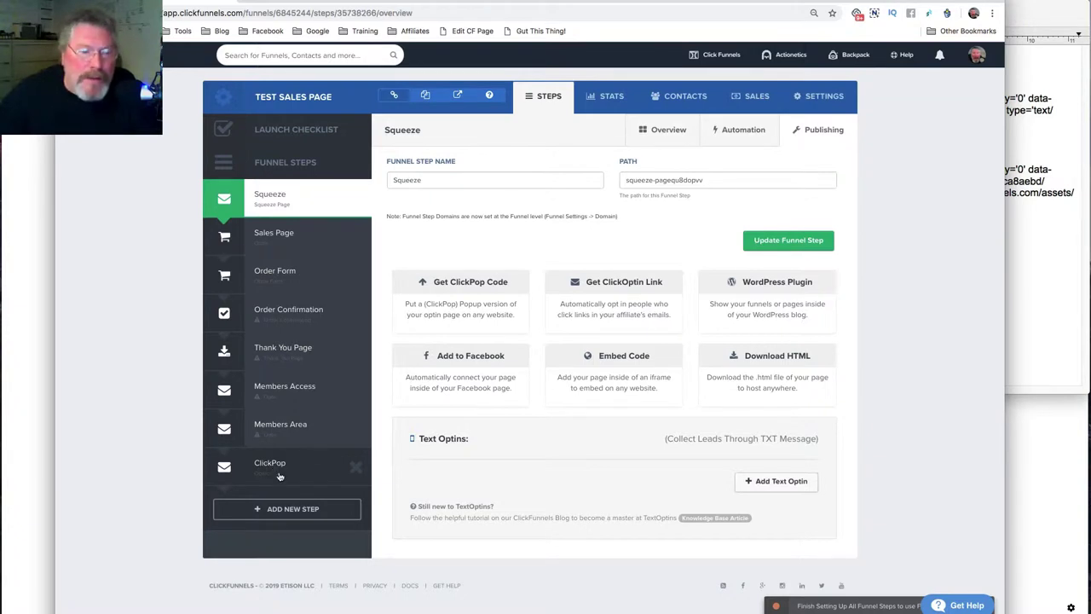
{"action": "left_click", "coordinate": [436, 319]}
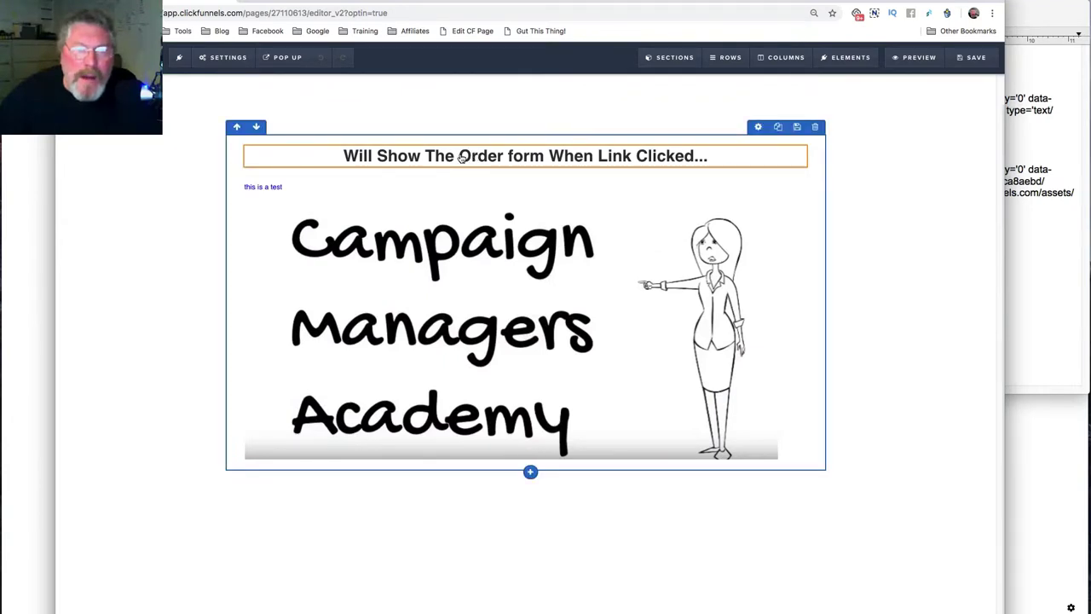
Replace "Order form" with "Squeeze Page" in the page headline
{"action": "left_click", "coordinate": [461, 159]}
{"action": "left_click_drag", "start_coordinate": [459, 157], "coordinate": [544, 157]}
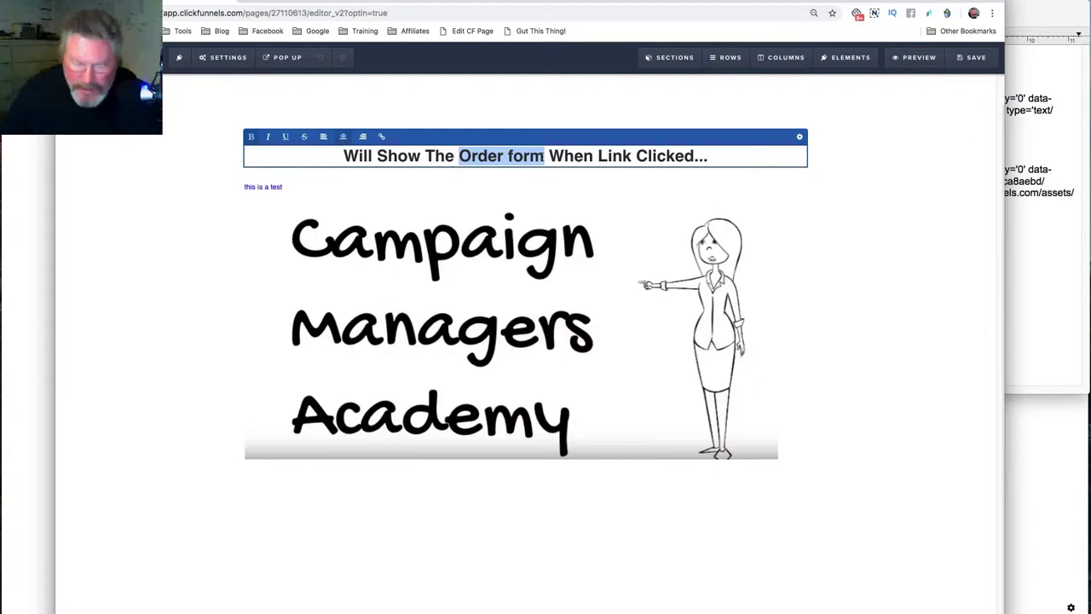
{"action": "type", "text": "Squeeze Page"}
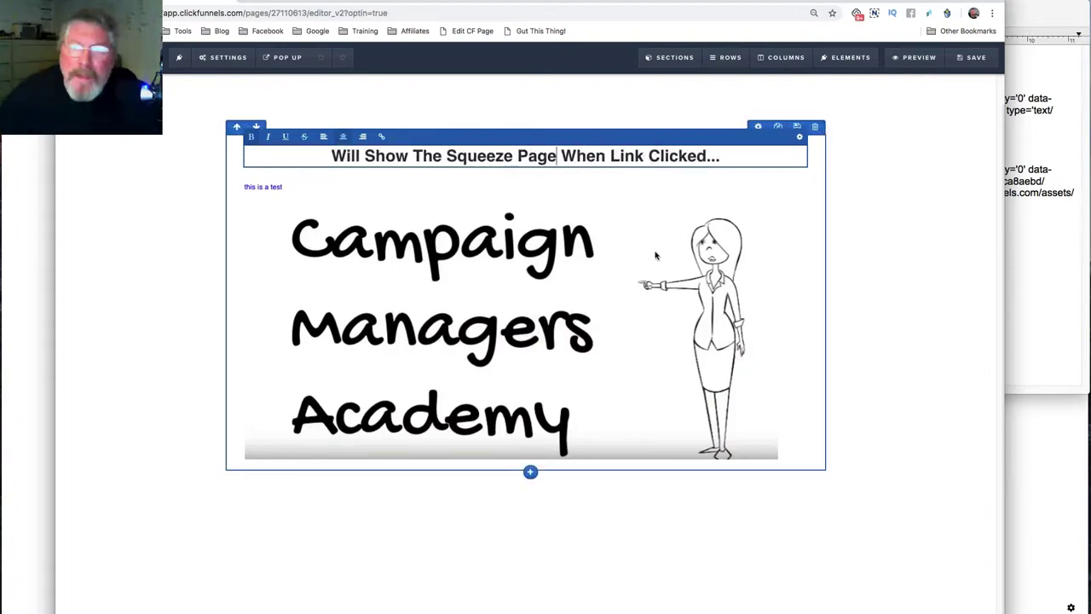
Delete the existing element below the headline that holds the test link and the Campaign Managers Academy image
{"action": "left_click", "coordinate": [779, 267]}
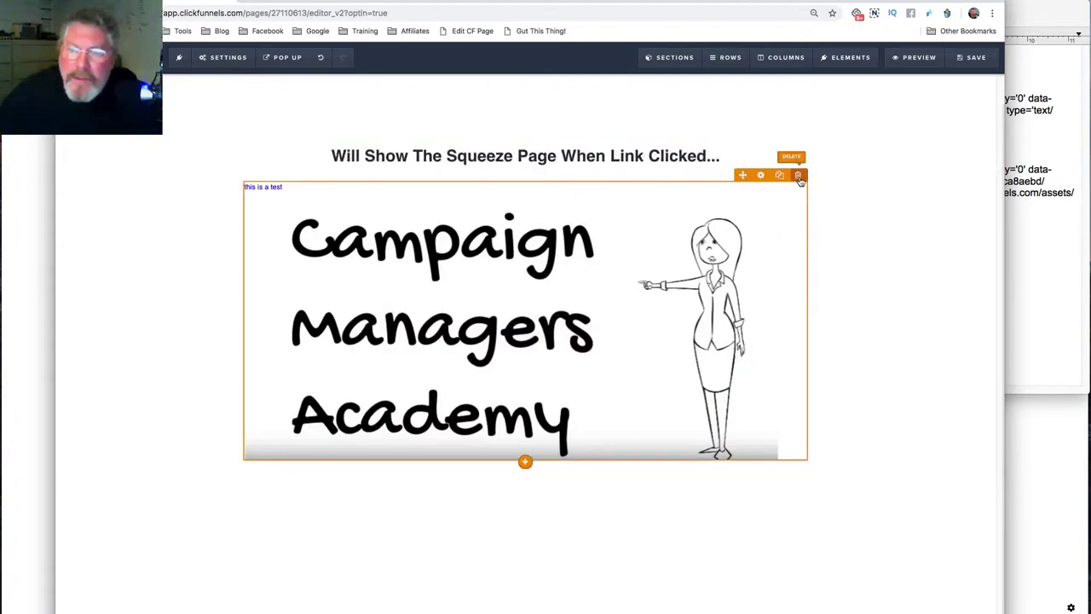
{"action": "left_click", "coordinate": [798, 178]}
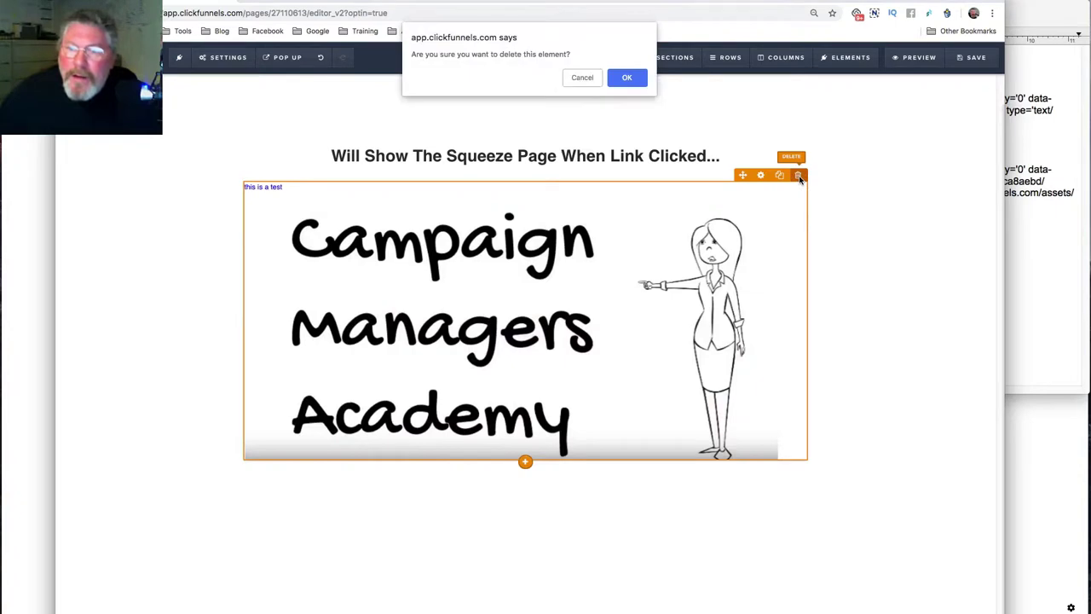
{"action": "left_click", "coordinate": [634, 81]}
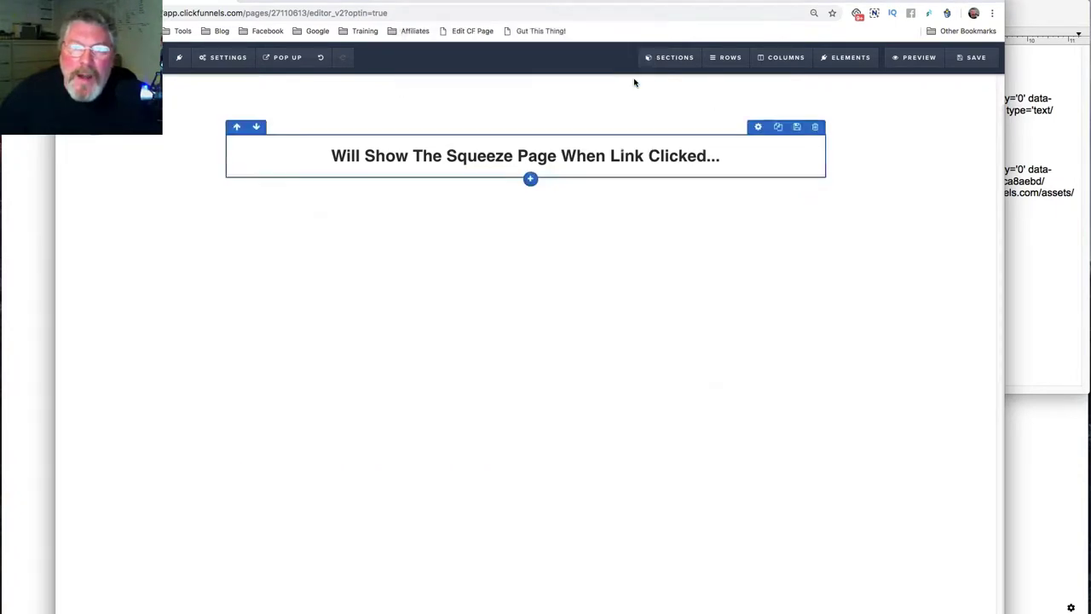
Add a Text Block element below the headline and open its text for editing
{"action": "left_click", "coordinate": [526, 170]}
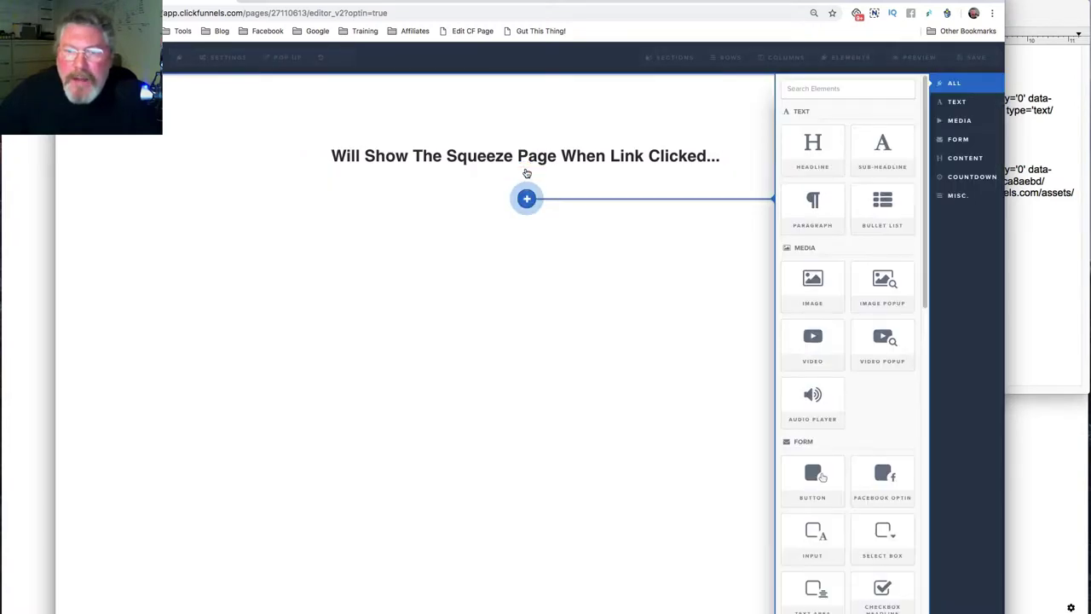
{"action": "scroll", "coordinate": [866, 277], "scroll_direction": "down", "scroll_amount": 10}
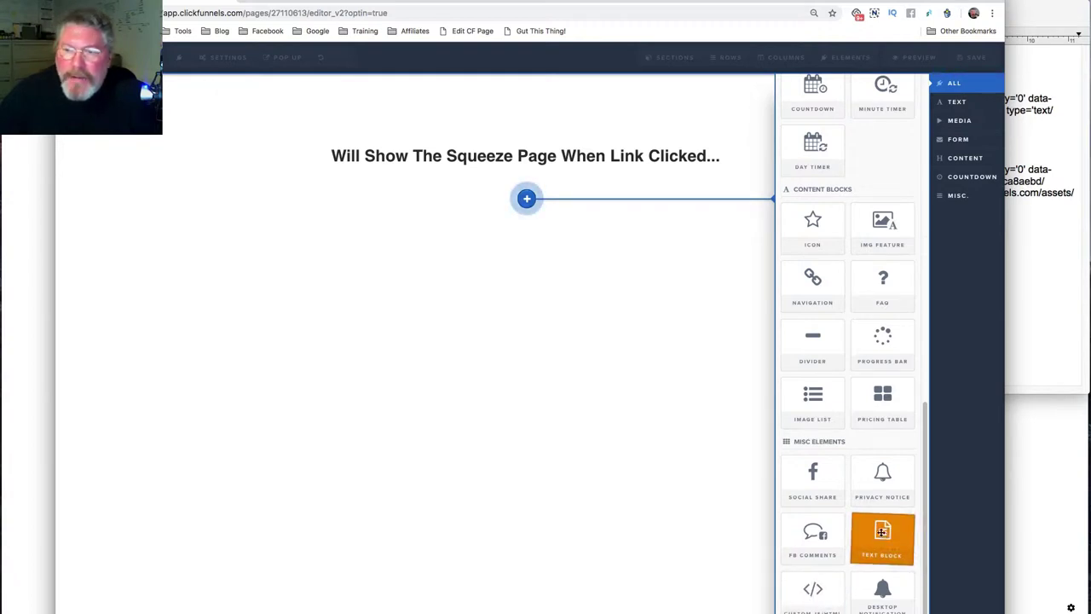
{"action": "left_click", "coordinate": [882, 532]}
{"action": "left_click", "coordinate": [758, 176]}
Copy both ClickPop code snippets from Untitled.rtf and replace the text block's placeholder HTML source with them
{"action": "key", "text": "super+Tab"}
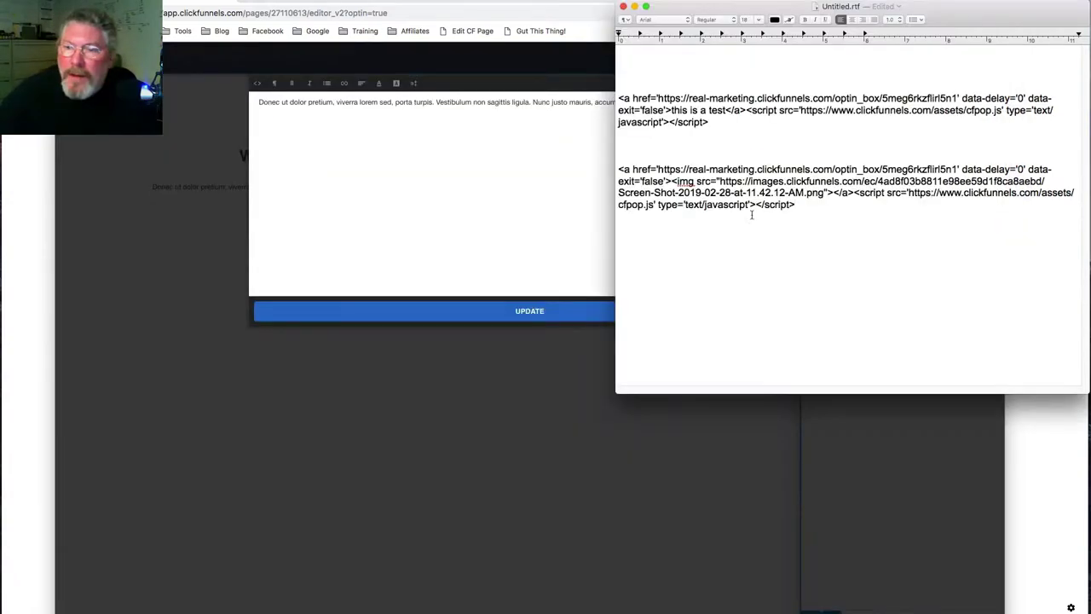
{"action": "left_click_drag", "start_coordinate": [808, 207], "coordinate": [601, 99]}
{"action": "key", "text": "ctrl+c"}
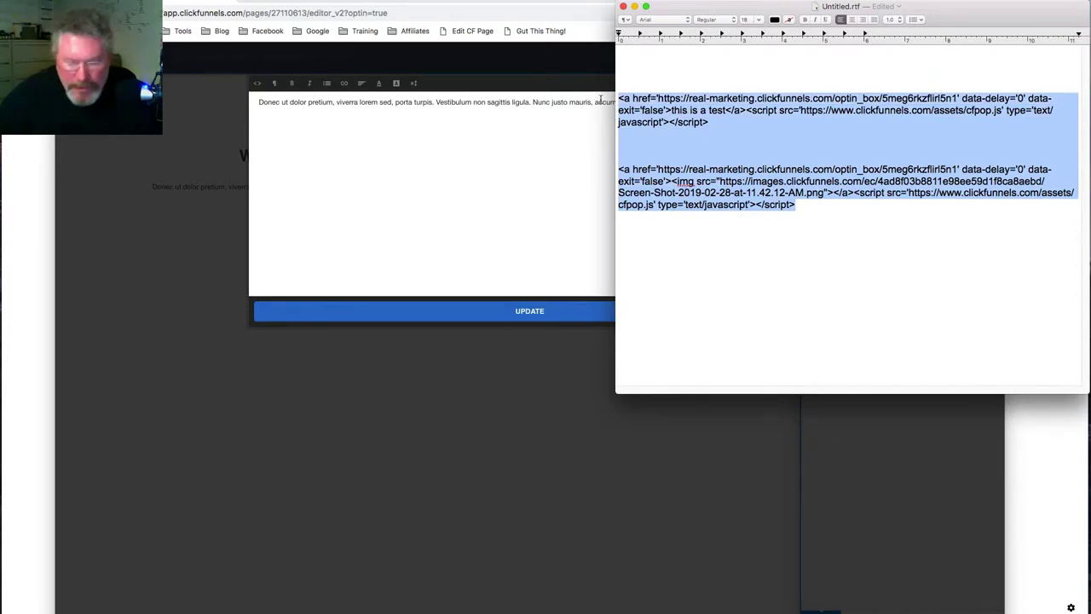
{"action": "left_click", "coordinate": [314, 175]}
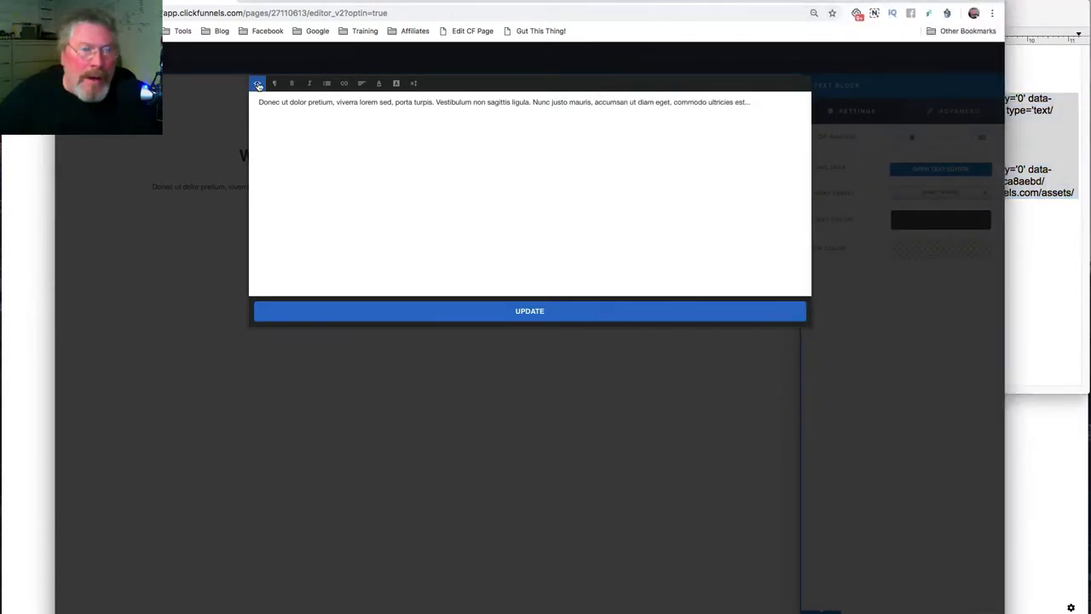
{"action": "left_click", "coordinate": [258, 86]}
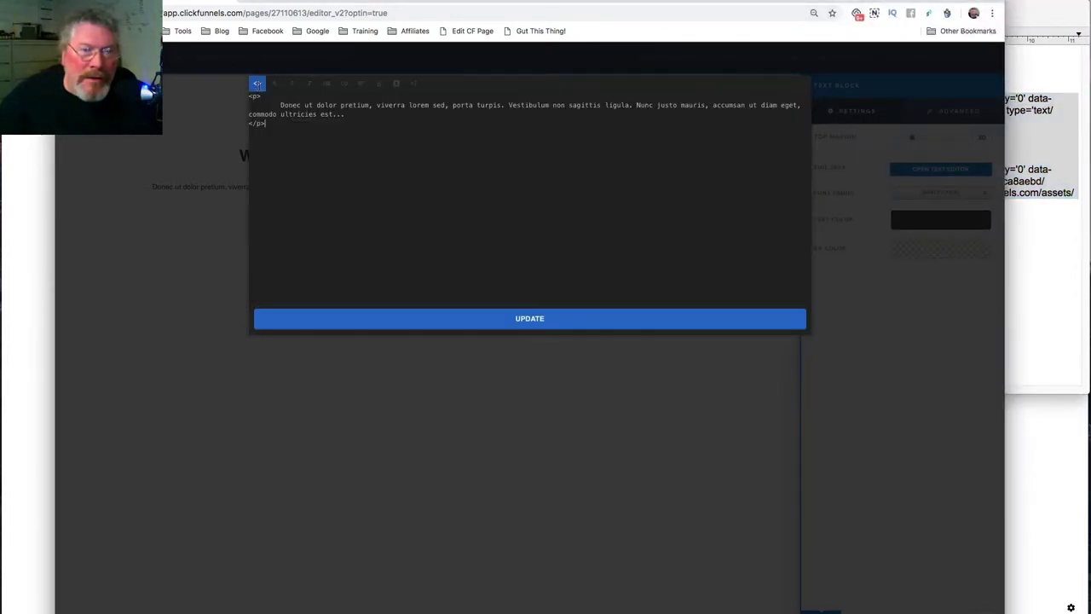
{"action": "key", "text": "ctrl+a"}
{"action": "key", "text": "ctrl+v"}
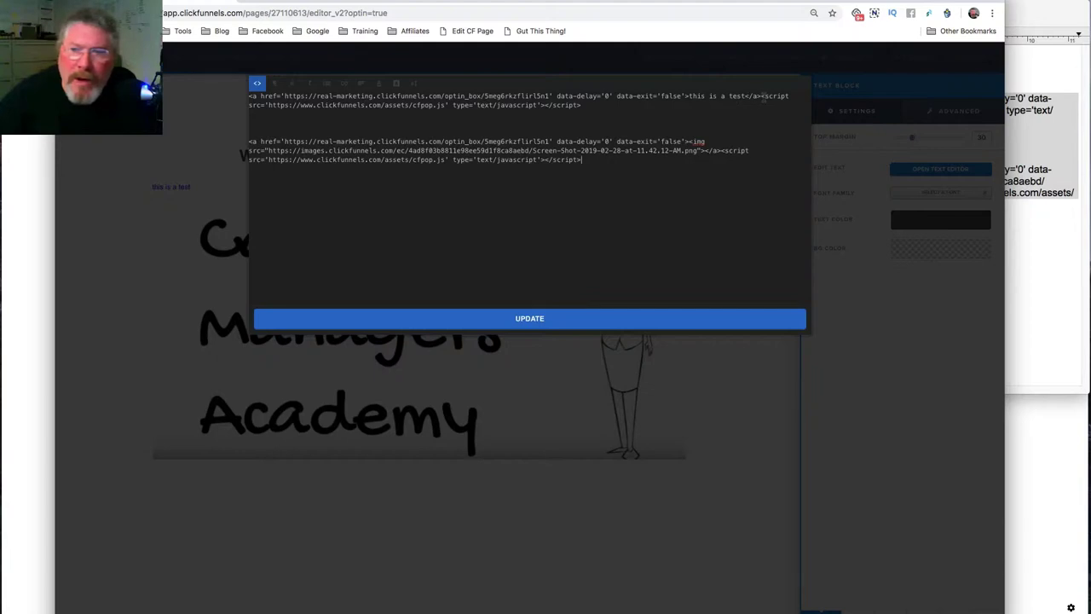
Review the script tags in both snippets, apply the pasted HTML source to the text block, and save the page
{"action": "left_click_drag", "start_coordinate": [761, 96], "coordinate": [761, 107]}
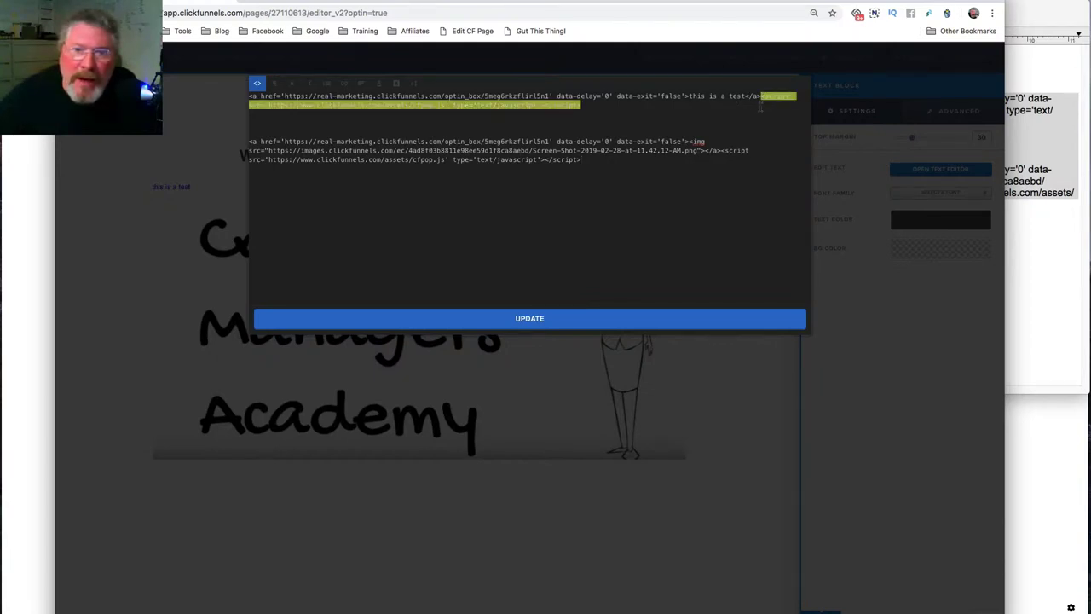
{"action": "left_click_drag", "start_coordinate": [720, 150], "coordinate": [720, 163]}
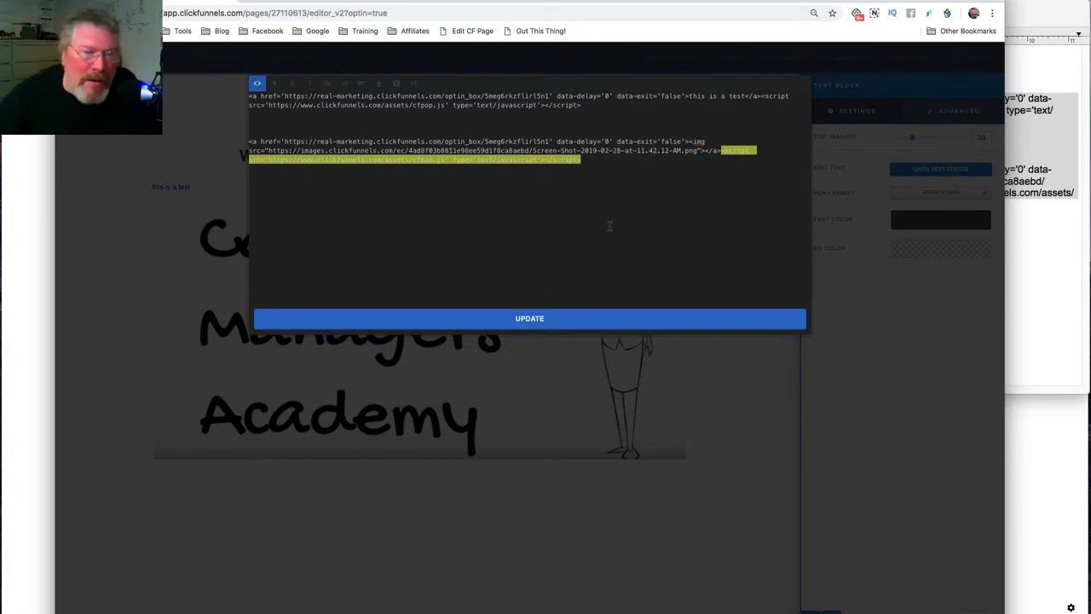
{"action": "left_click", "coordinate": [533, 320]}
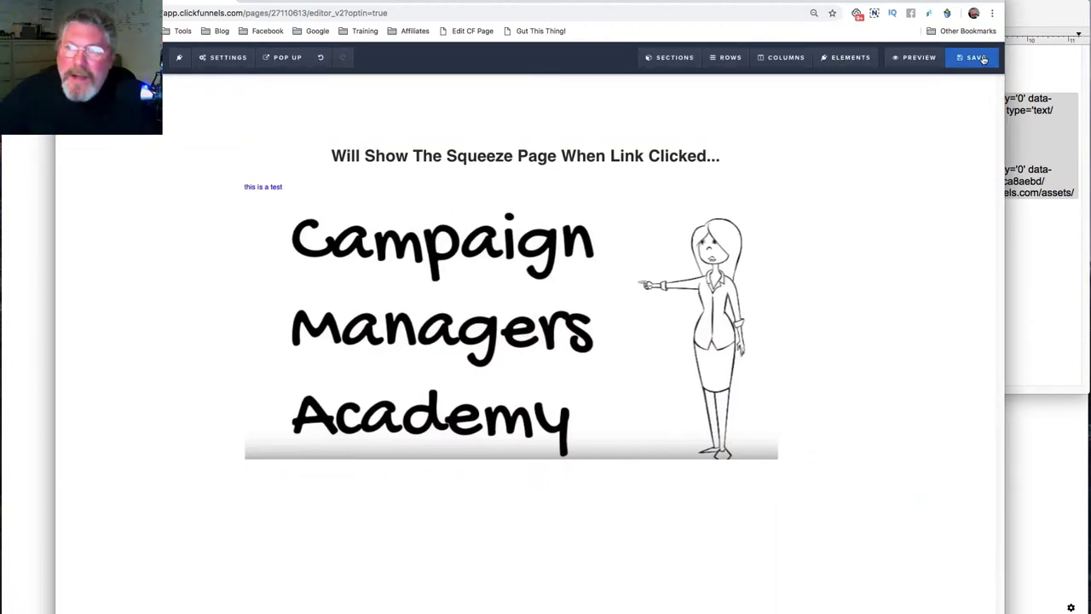
{"action": "left_click", "coordinate": [983, 59]}
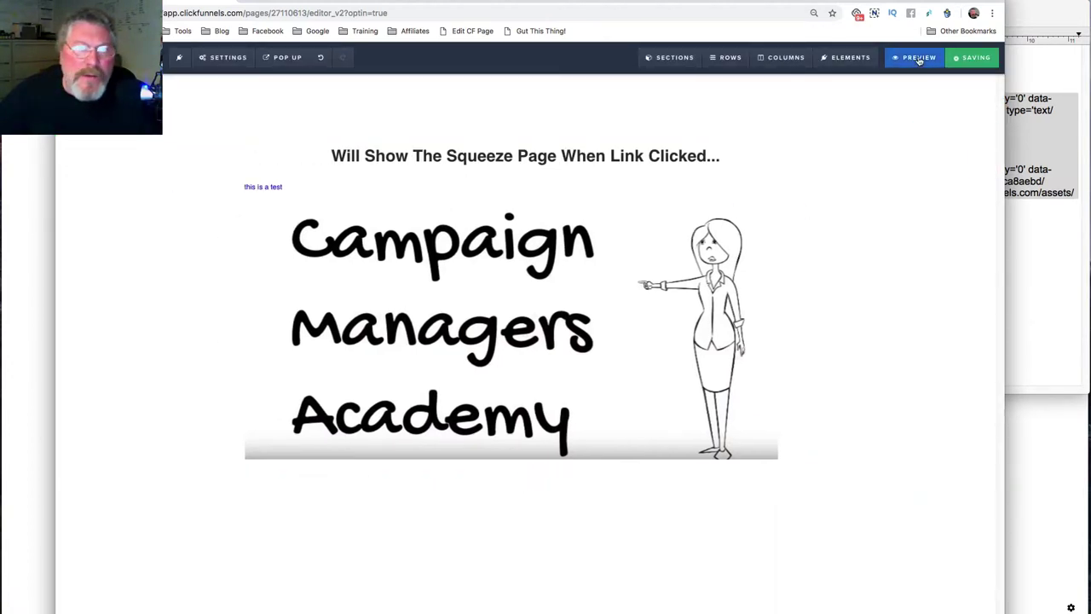
Preview the page and test the popup from both the "this is a test" link and the Campaign Managers Academy image
{"action": "left_click", "coordinate": [919, 59]}
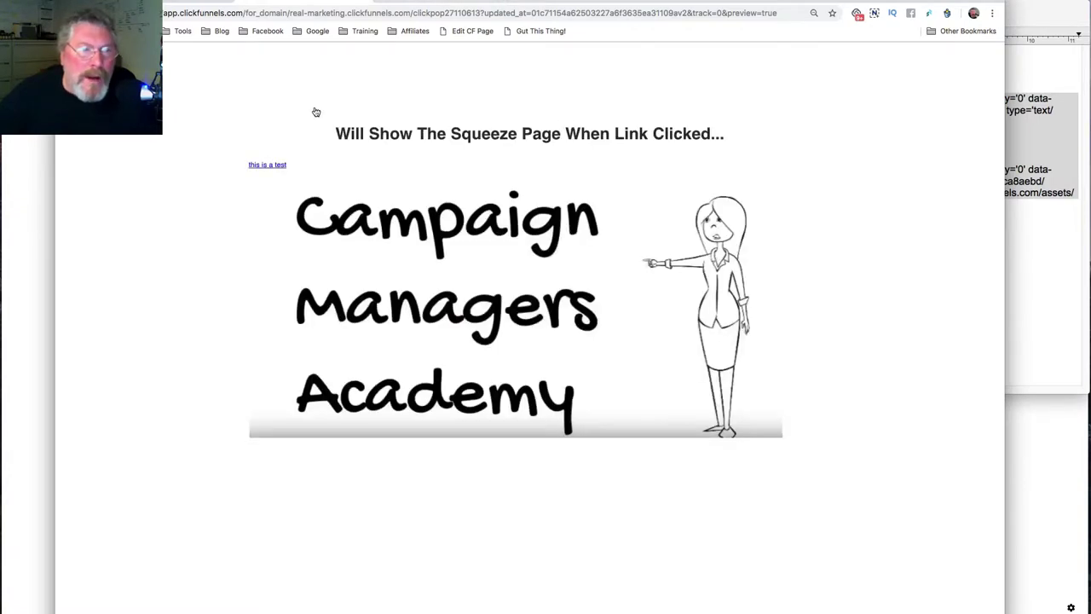
{"action": "left_click", "coordinate": [267, 166]}
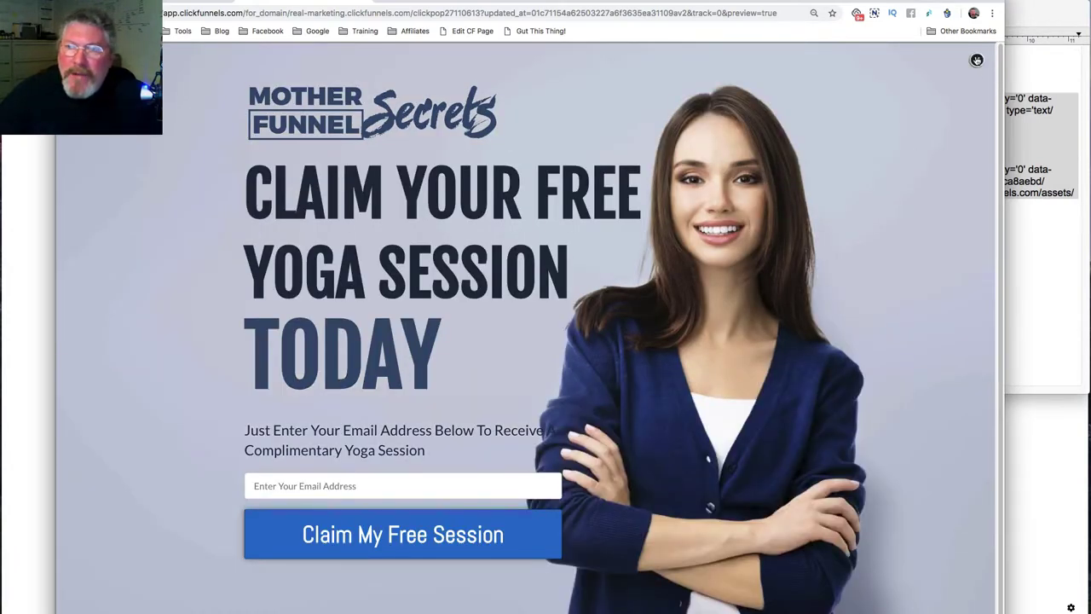
{"action": "left_click", "coordinate": [977, 59]}
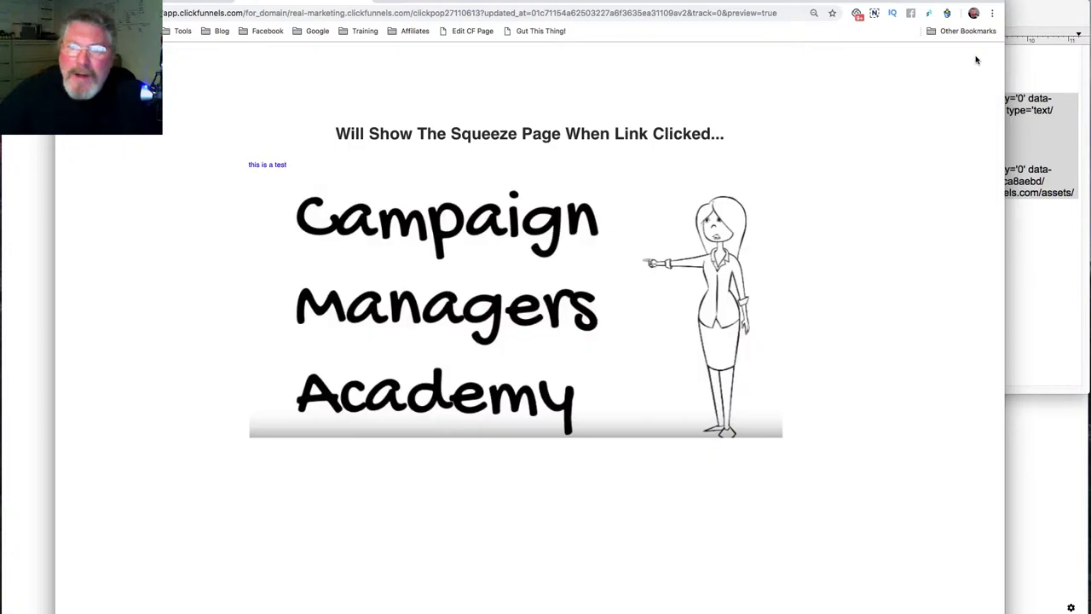
{"action": "left_click", "coordinate": [476, 267]}
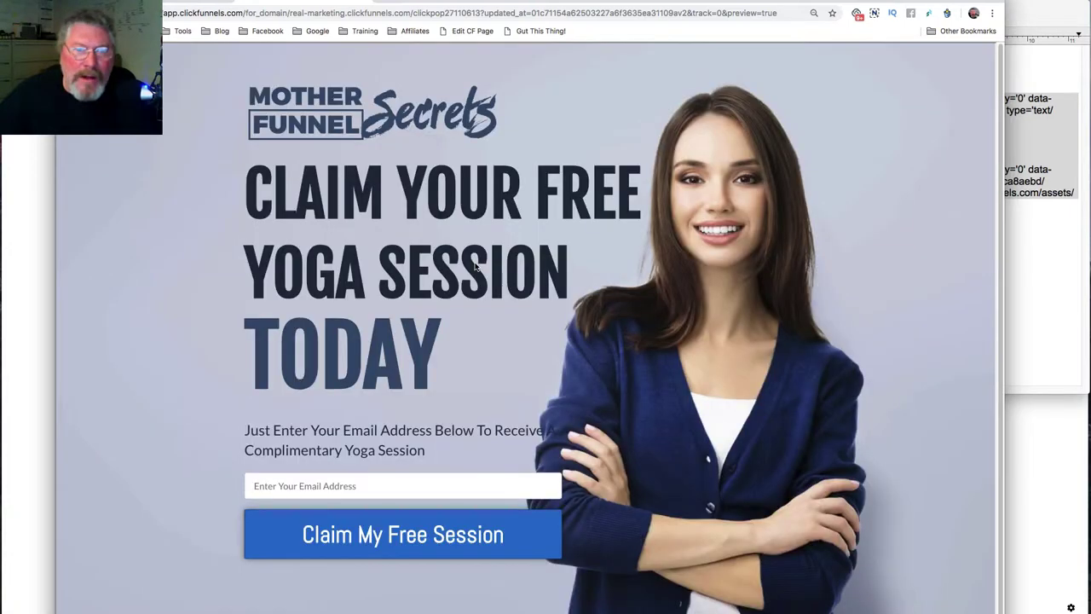
{"action": "left_click", "coordinate": [977, 61]}
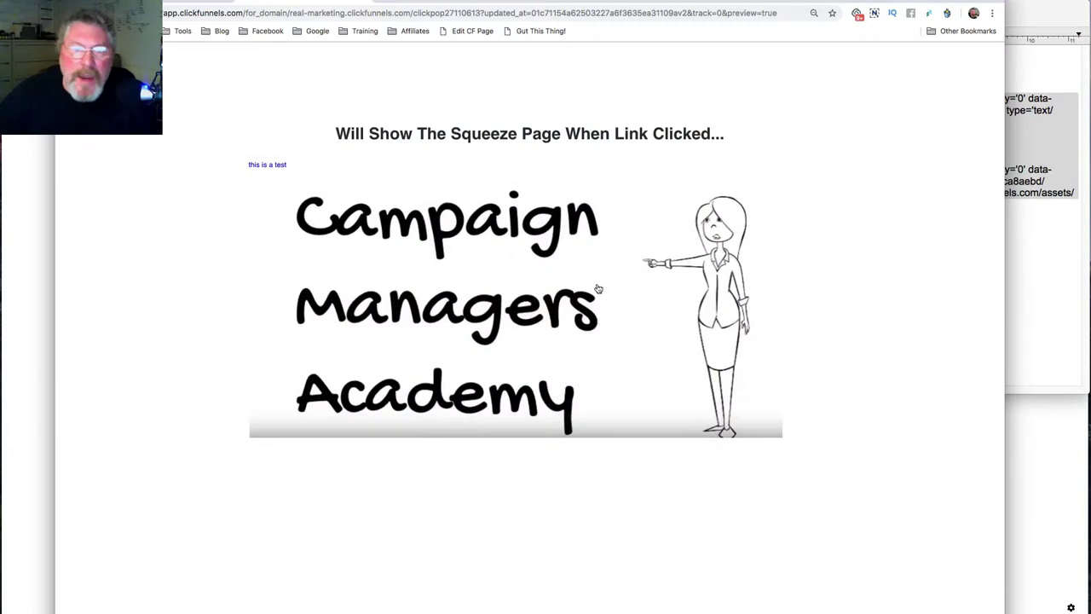
{"action": "key", "text": "super+w"}
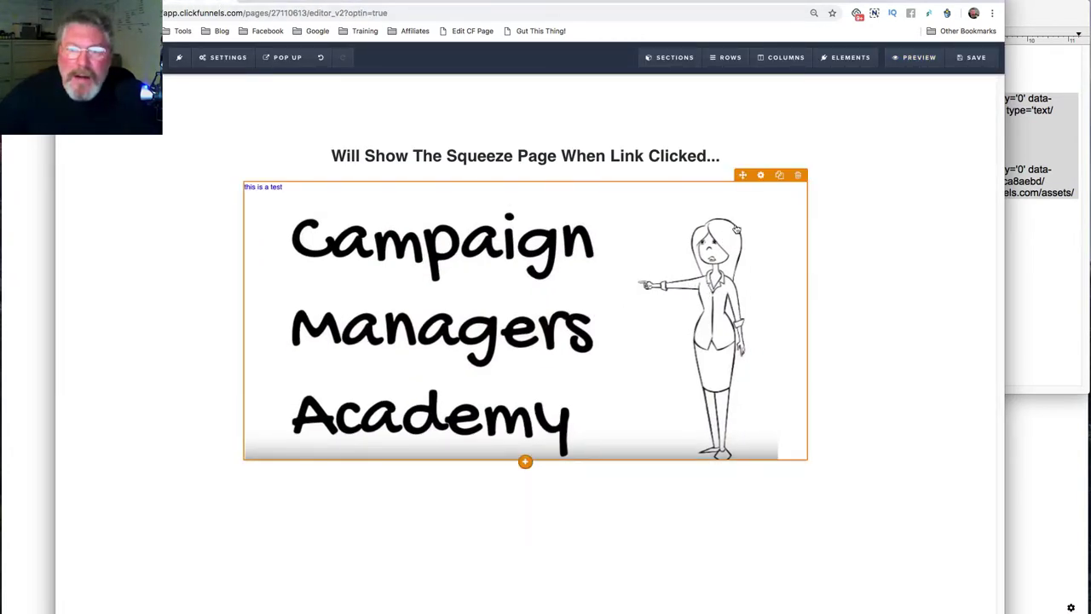
Reopen the text block's HTML source and separate the text link code from the image link code with blank lines
{"action": "left_click", "coordinate": [762, 175]}
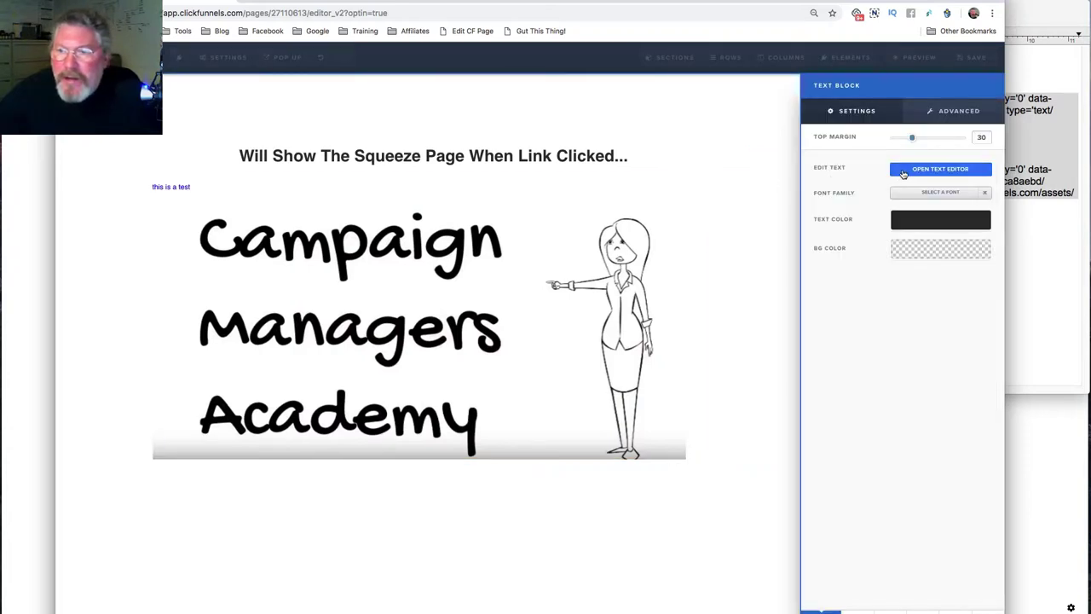
{"action": "left_click", "coordinate": [904, 169]}
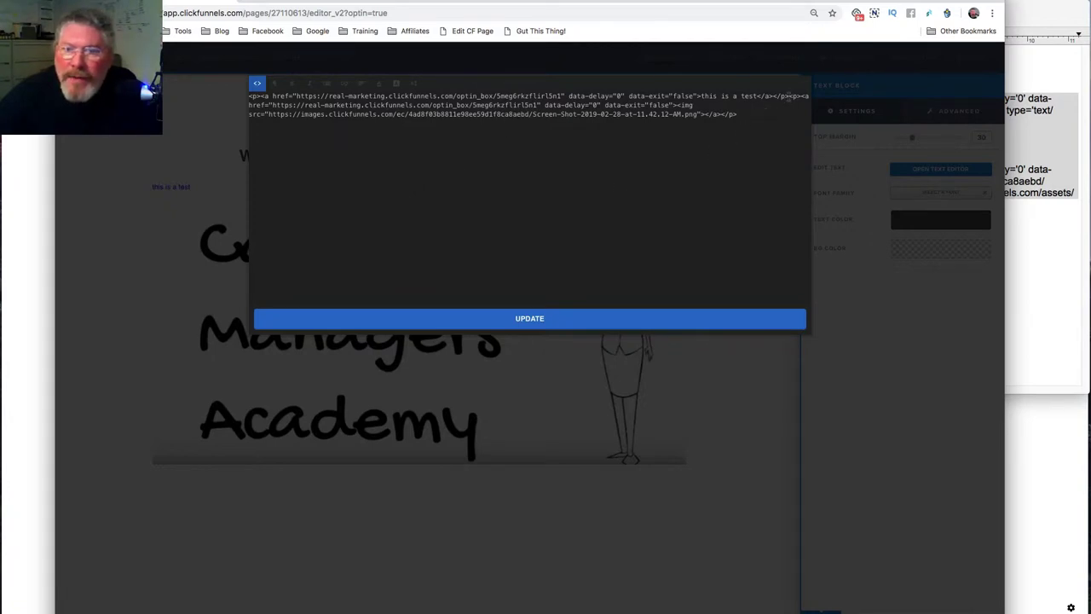
{"action": "left_click", "coordinate": [788, 96]}
{"action": "key", "text": "Return"}
{"action": "key", "text": "Return"}
{"action": "key", "text": "Return"}
{"action": "key", "text": "Return"}
{"action": "key", "text": "Return"}
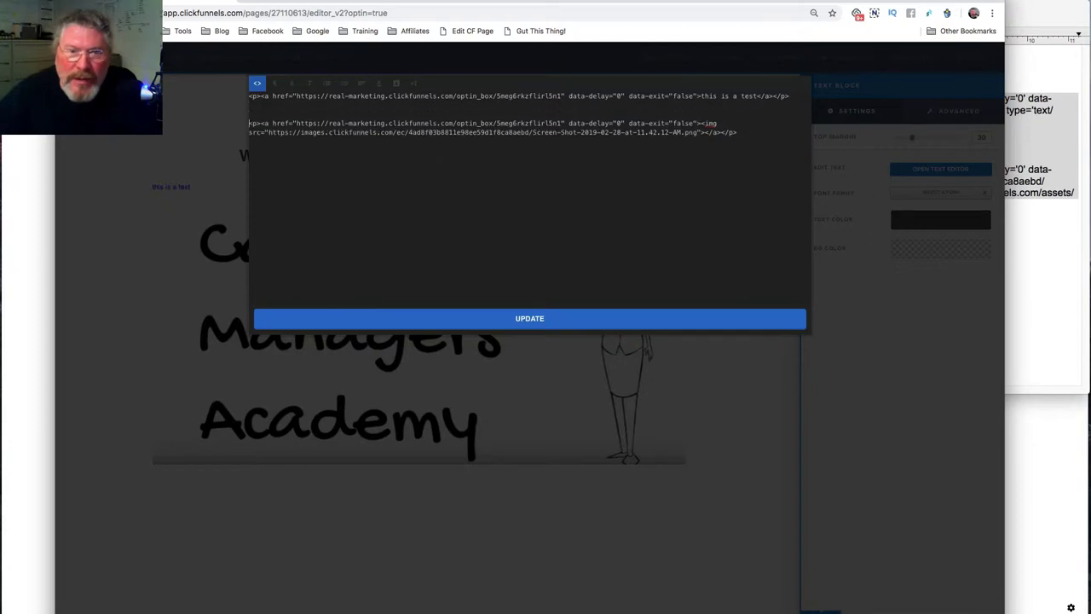
{"action": "key", "text": "Return"}
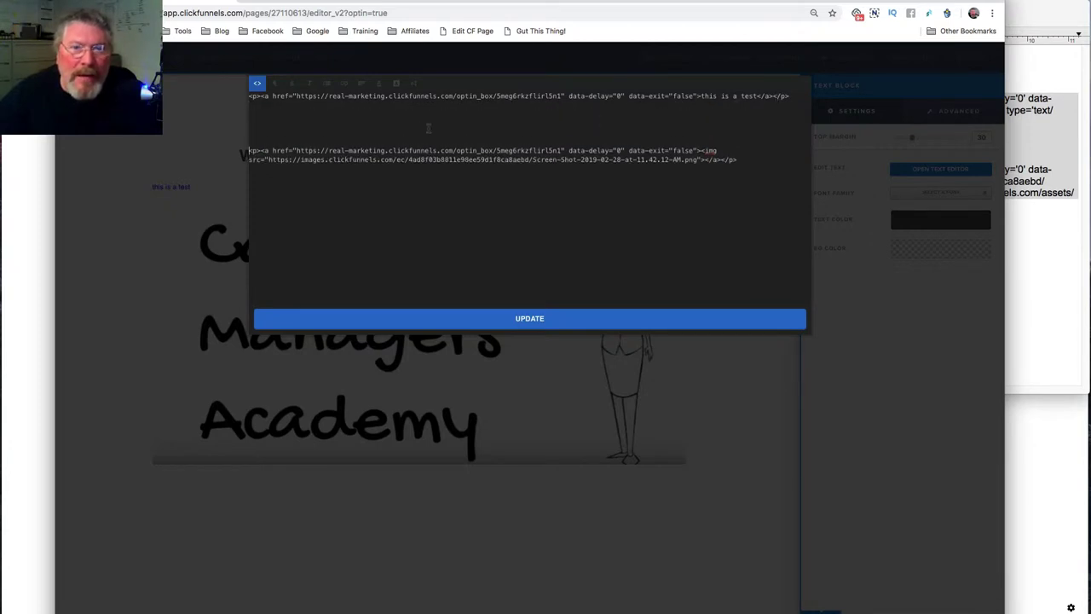
Format the "this is a test" link in the text block as bold italic at 25px
{"action": "left_click", "coordinate": [258, 85]}
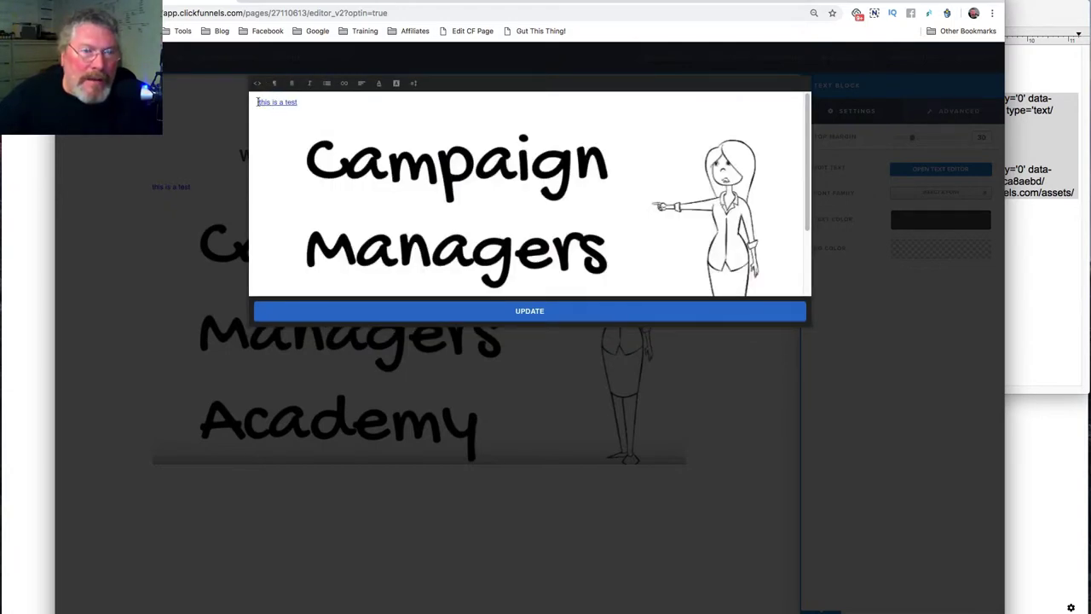
{"action": "left_click_drag", "start_coordinate": [257, 102], "coordinate": [297, 102]}
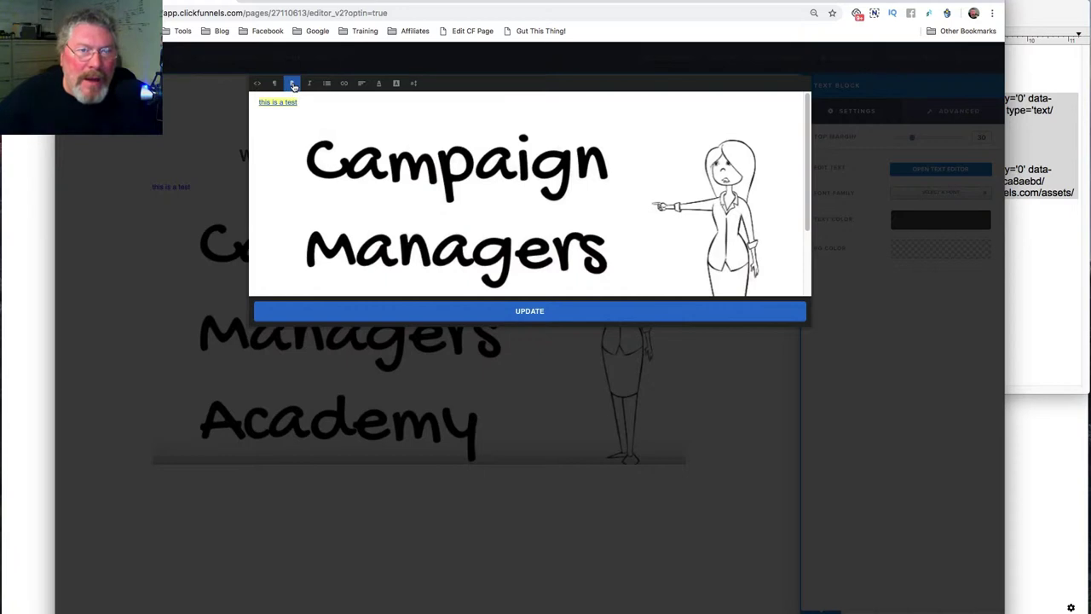
{"action": "left_click", "coordinate": [292, 84]}
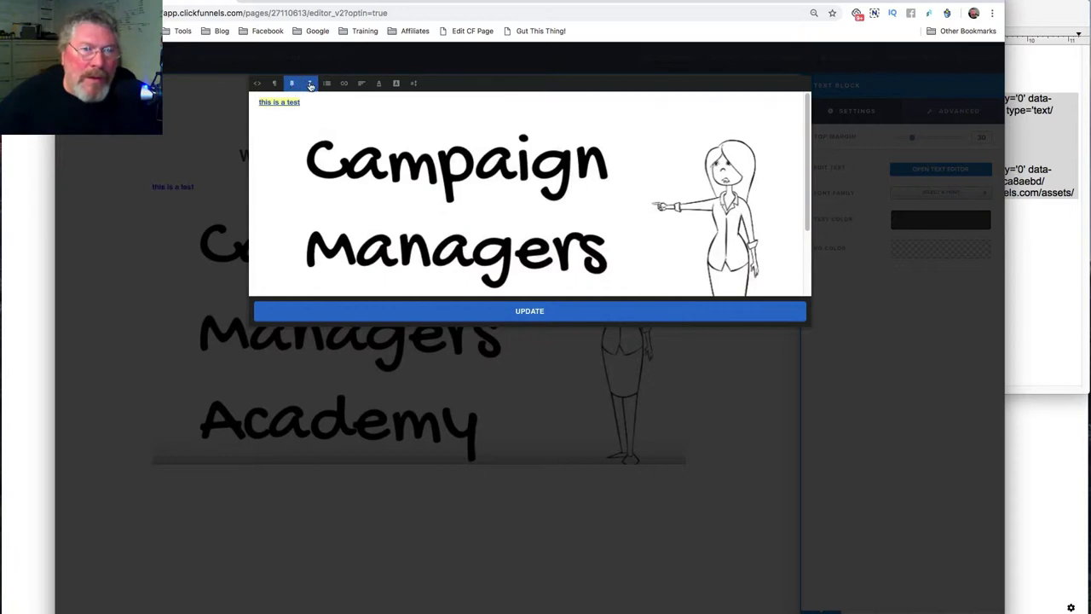
{"action": "left_click", "coordinate": [310, 85]}
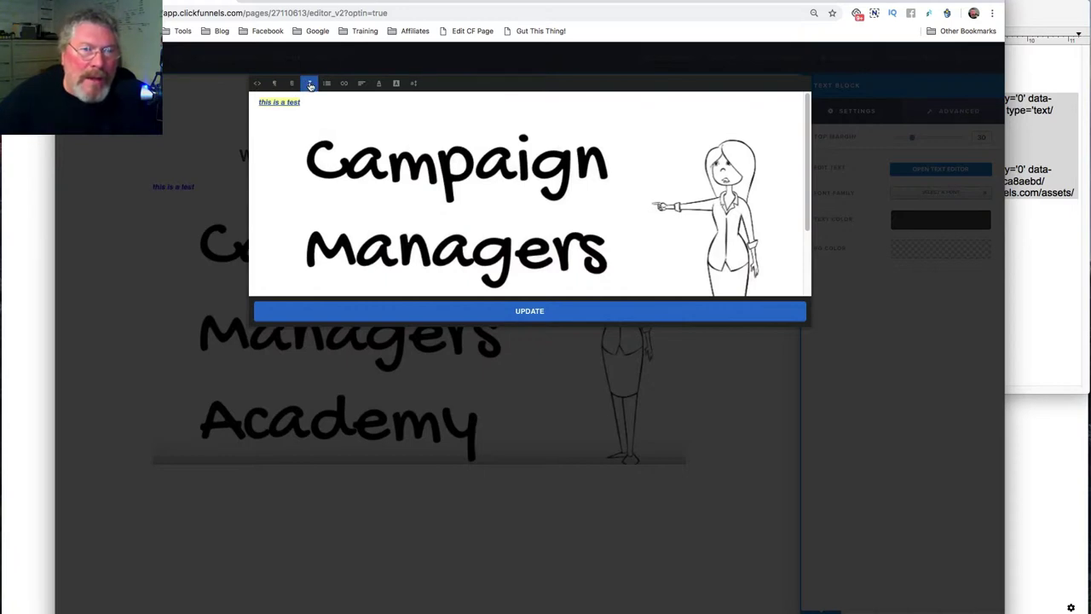
{"action": "left_click", "coordinate": [414, 84]}
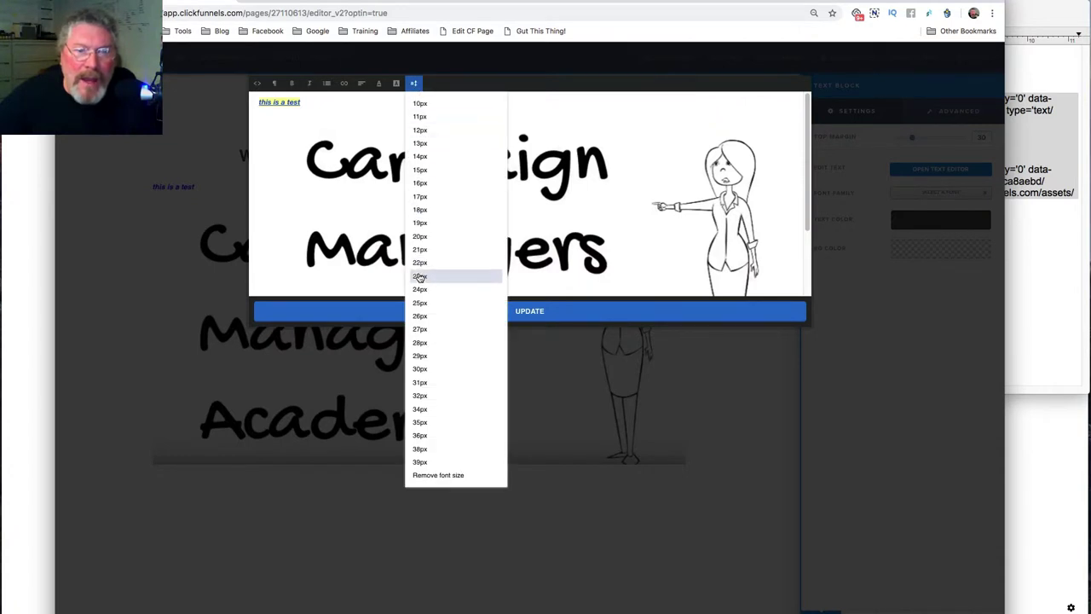
{"action": "left_click", "coordinate": [419, 305]}
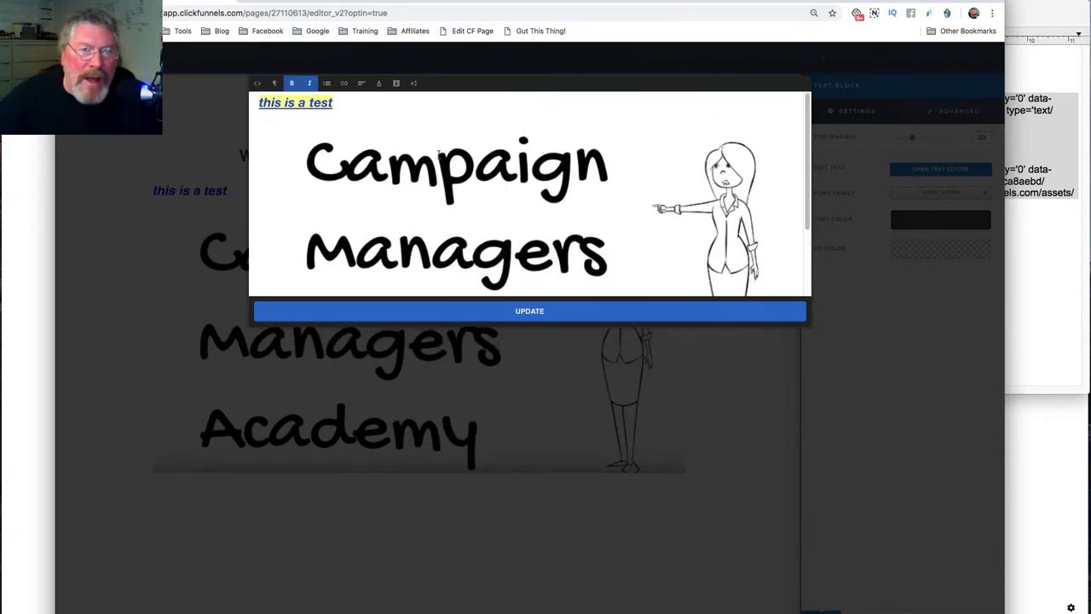
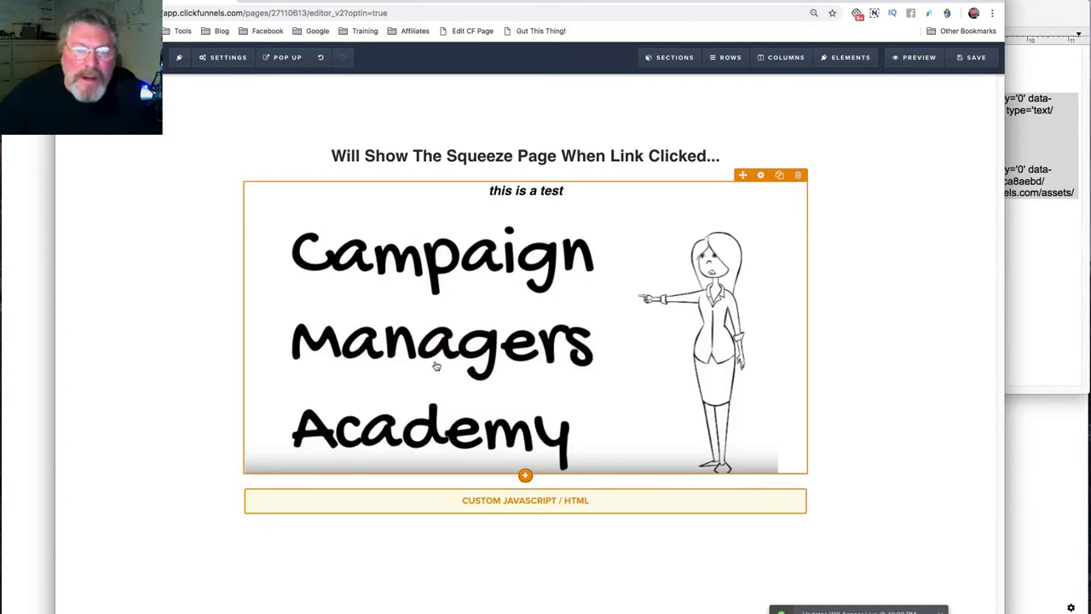
Test the popup from the second text link and image in the page preview, and return to the page editor
{"action": "left_click", "coordinate": [292, 2]}
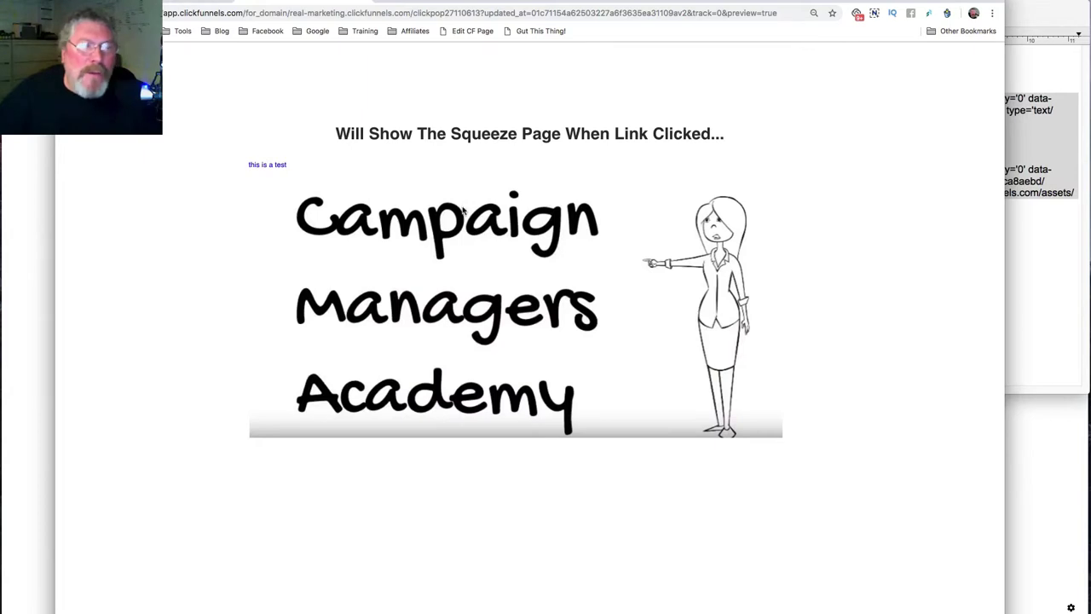
{"action": "scroll", "coordinate": [470, 232], "scroll_direction": "down", "scroll_amount": 3}
{"action": "left_click", "coordinate": [267, 344]}
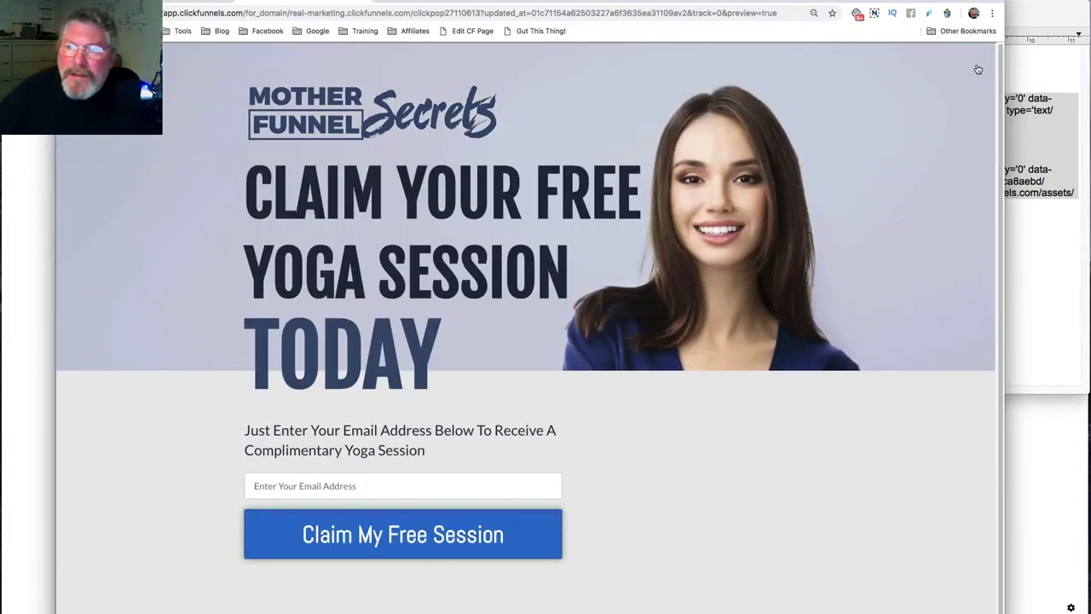
{"action": "key", "text": "super+bracketleft"}
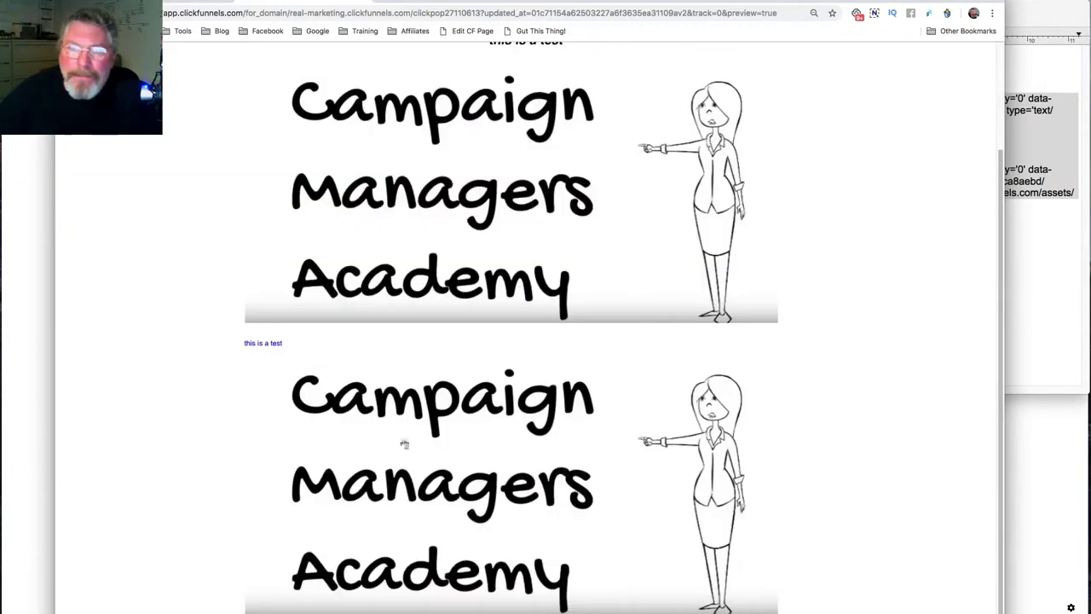
{"action": "left_click", "coordinate": [391, 499]}
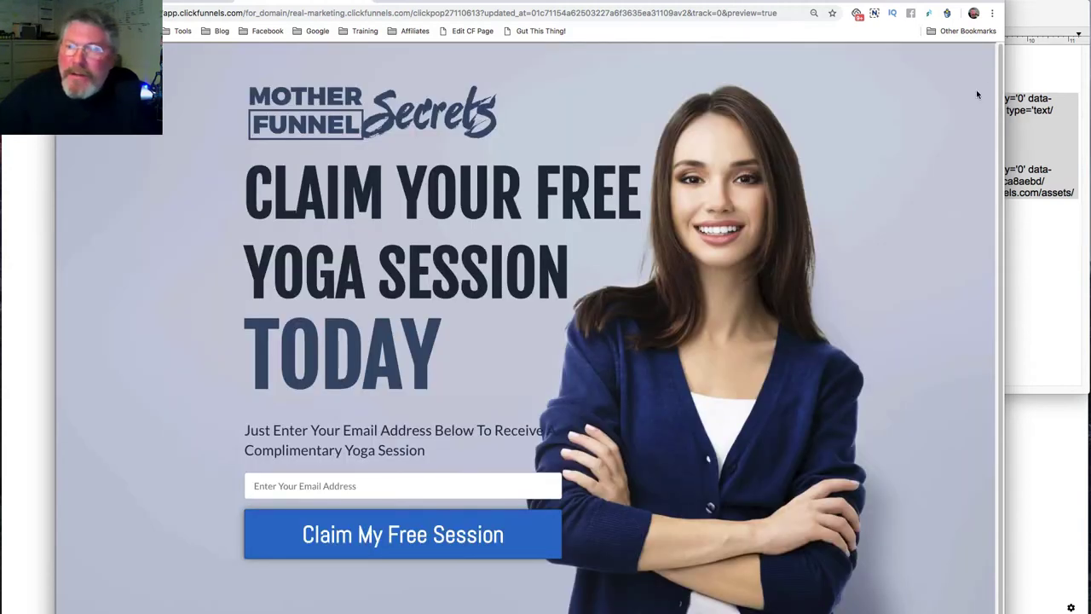
{"action": "key", "text": "super+bracketleft"}
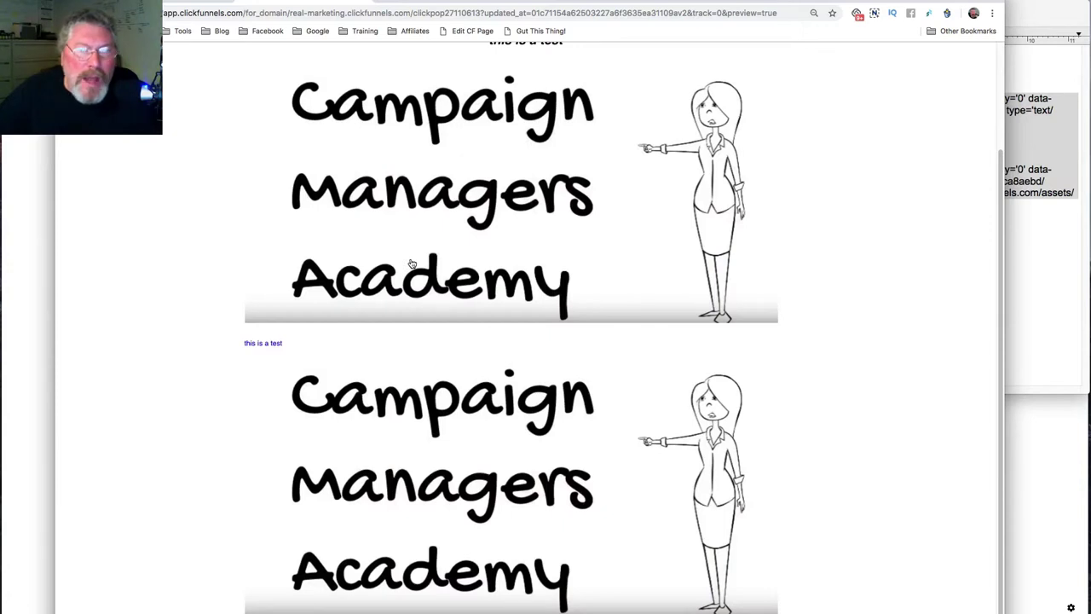
{"action": "scroll", "coordinate": [411, 263], "scroll_direction": "up", "scroll_amount": 3}
{"action": "scroll", "coordinate": [411, 263], "scroll_direction": "down", "scroll_amount": 3}
{"action": "scroll", "coordinate": [410, 263], "scroll_direction": "up", "scroll_amount": 3}
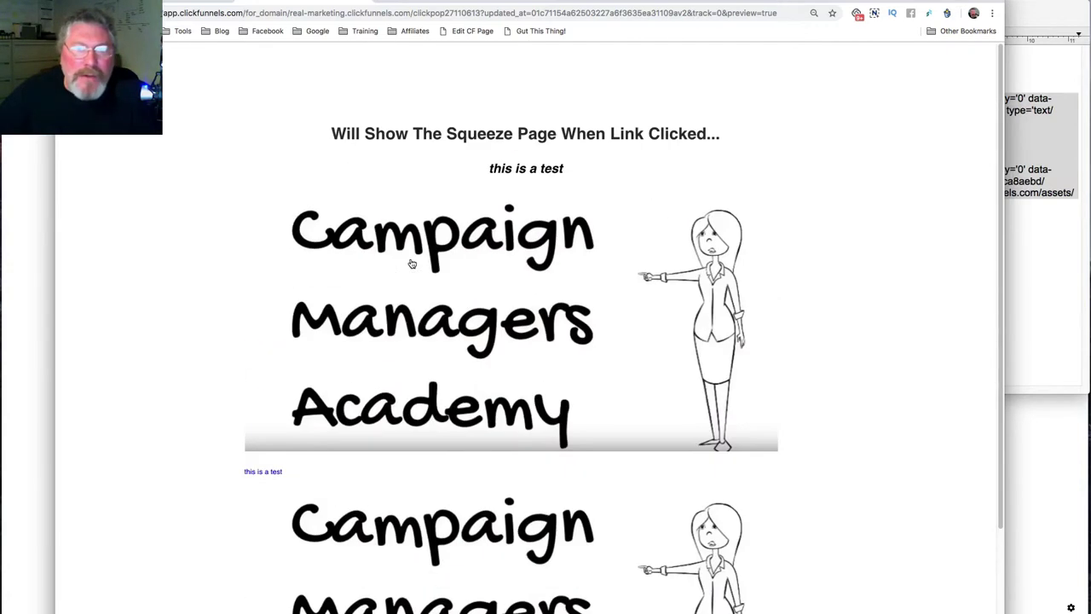
{"action": "key", "text": "super+bracketleft"}
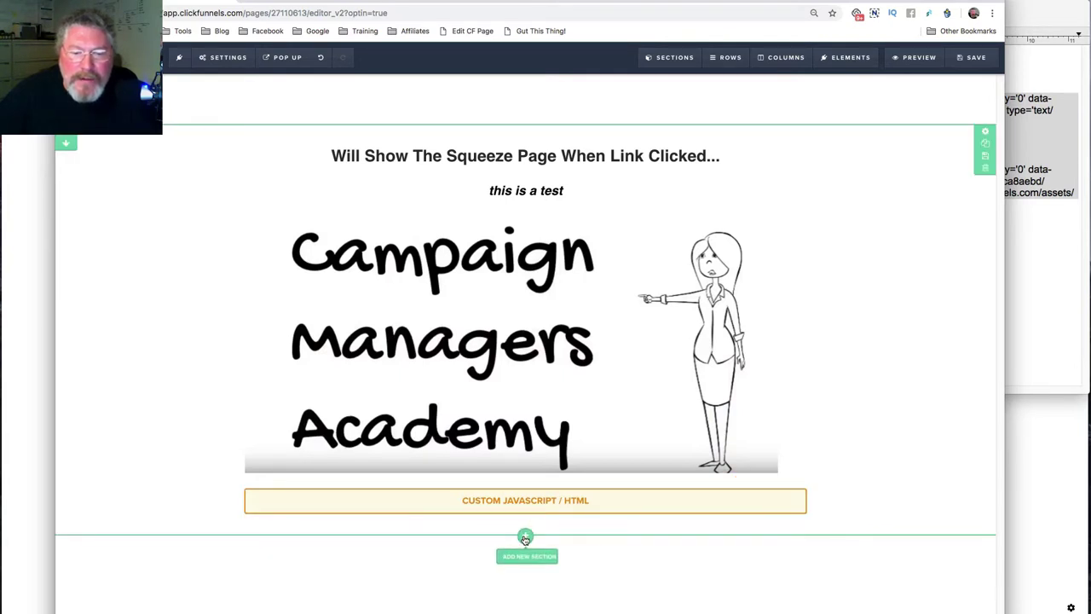
Add a new section containing a single-column row above the "Will Show The Squeeze Page" headline
{"action": "left_click", "coordinate": [525, 537]}
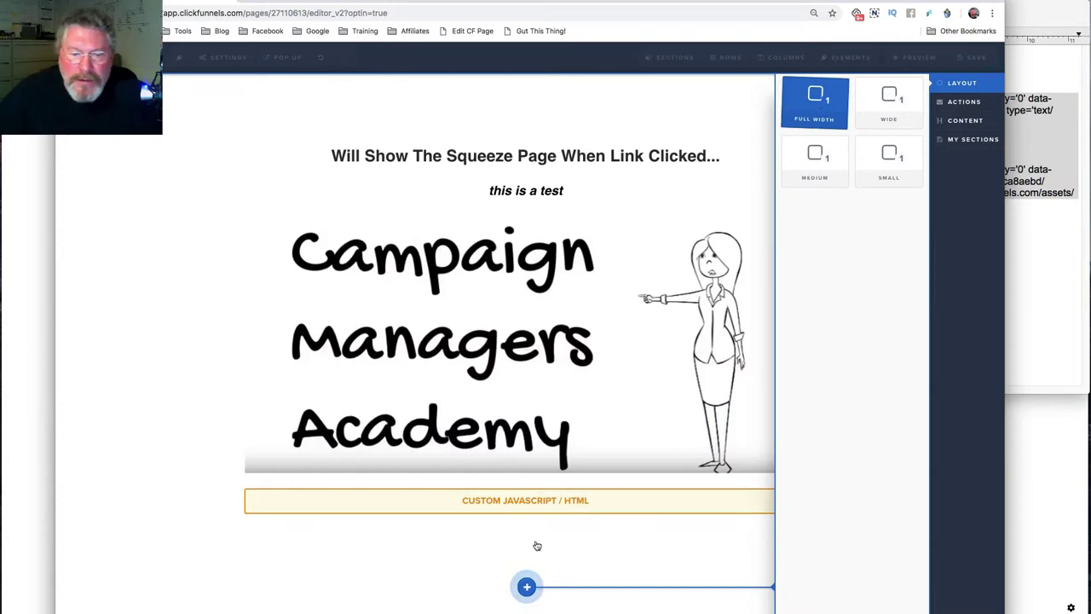
{"action": "left_click_drag", "start_coordinate": [535, 147], "coordinate": [526, 95]}
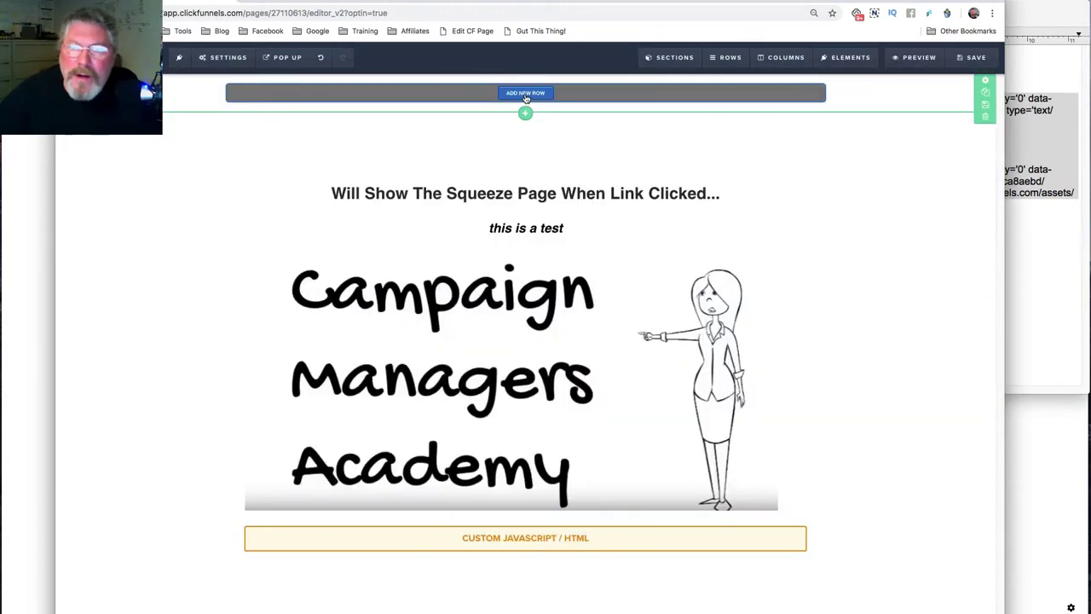
{"action": "left_click", "coordinate": [526, 94]}
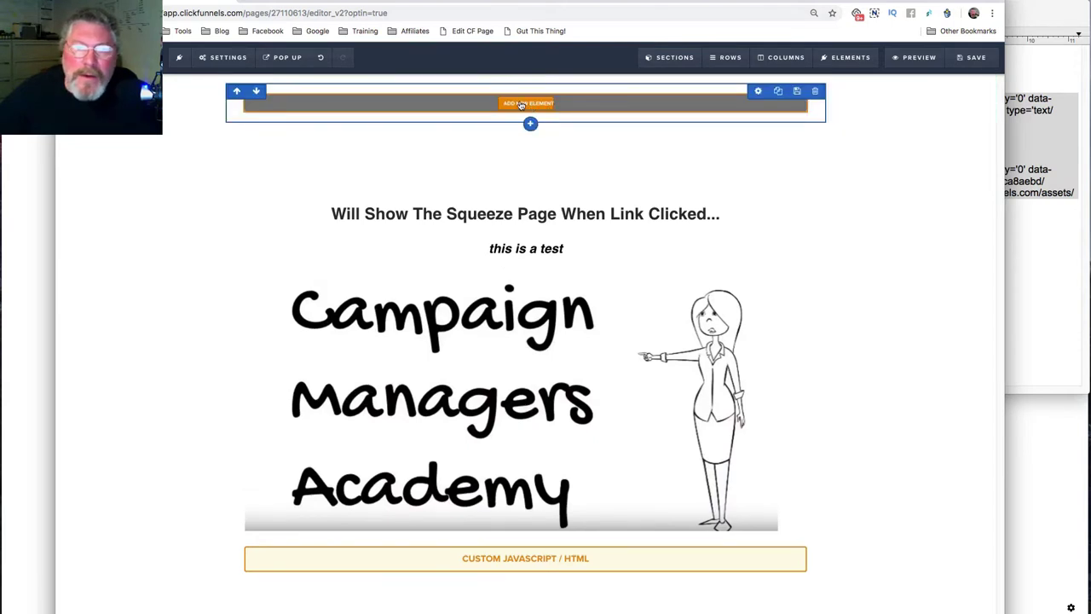
Add a Navigation element to the new row and place a Sub-Headline element below it
{"action": "left_click", "coordinate": [521, 104]}
{"action": "scroll", "coordinate": [889, 400], "scroll_direction": "down", "scroll_amount": 10}
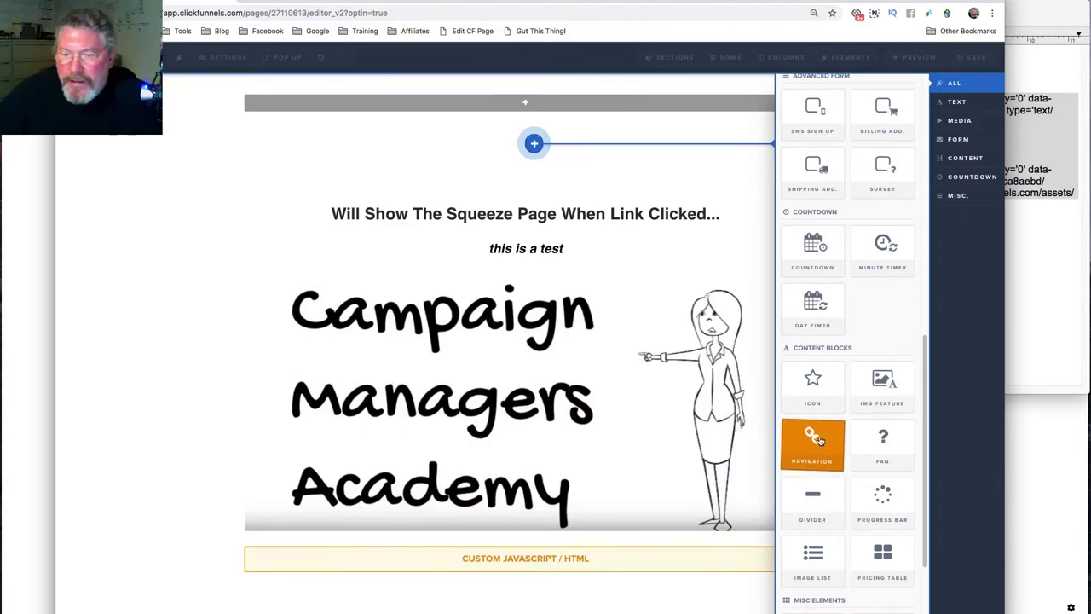
{"action": "left_click", "coordinate": [815, 440]}
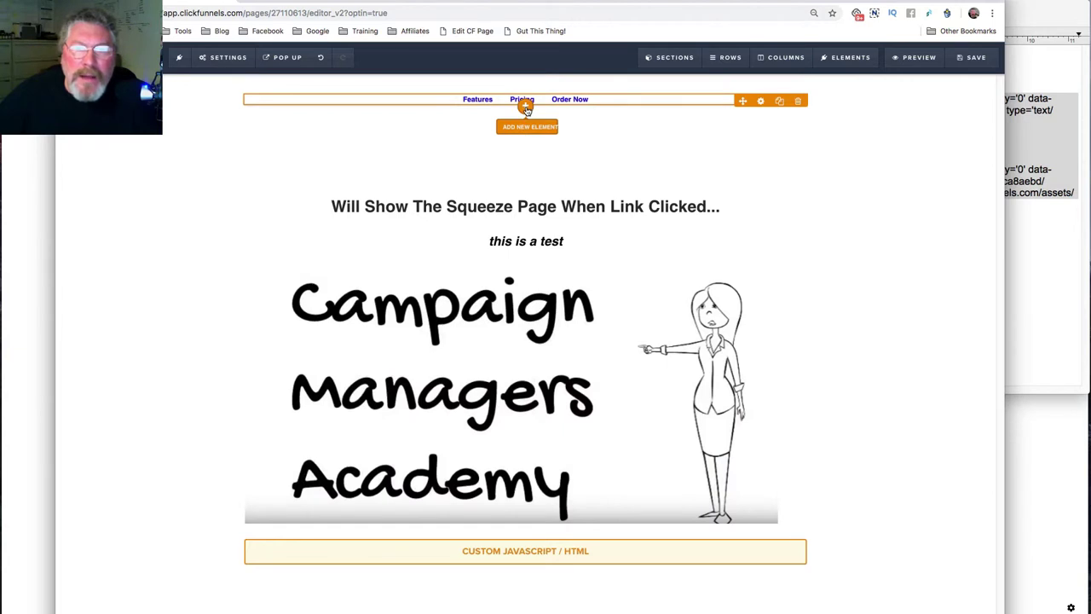
{"action": "left_click", "coordinate": [527, 126]}
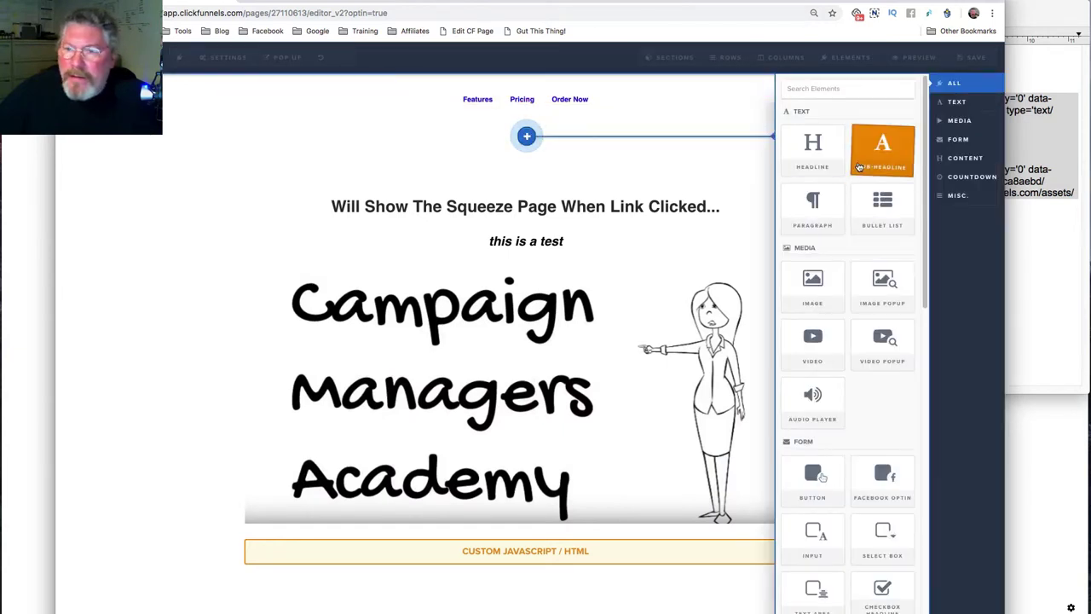
{"action": "left_click_drag", "start_coordinate": [571, 136], "coordinate": [570, 134]}
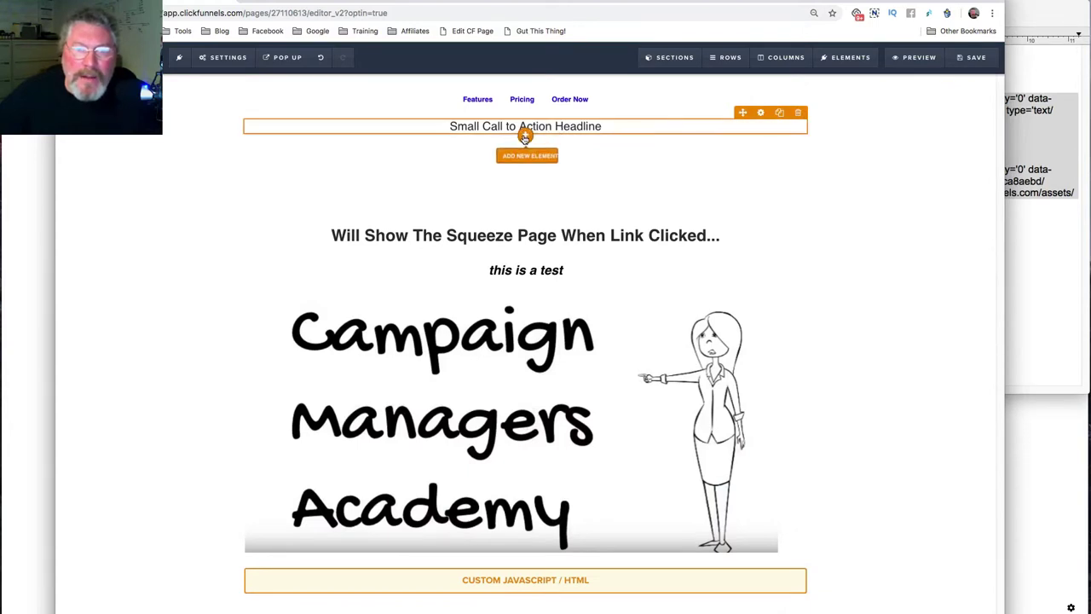
Add an Image element below the "Small Call to Action Headline" and fill it with the black double-arrow image from the image library
{"action": "left_click", "coordinate": [527, 155]}
{"action": "left_click", "coordinate": [831, 294]}
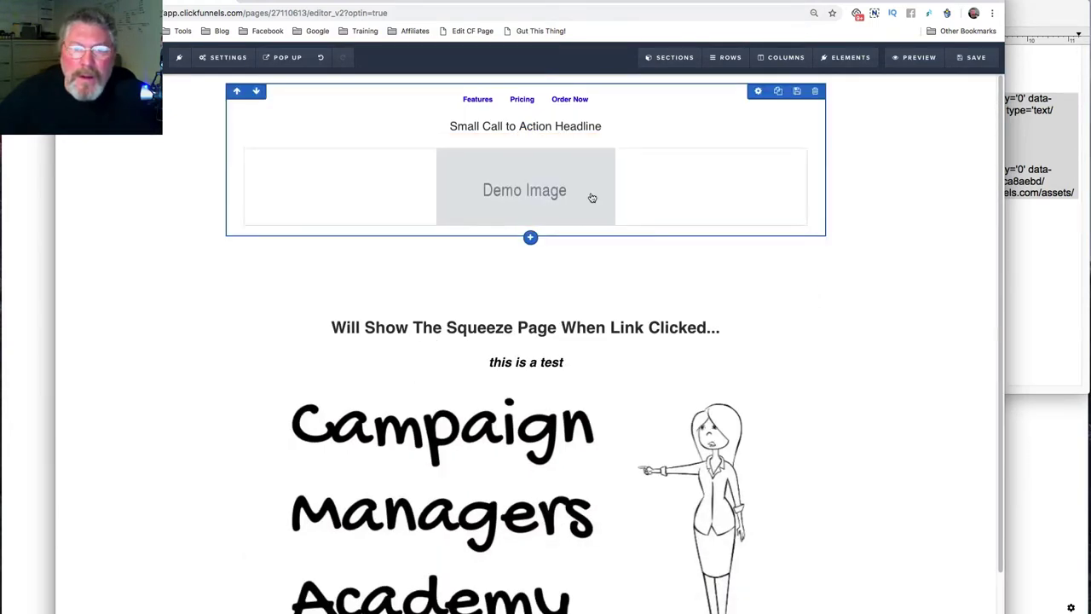
{"action": "left_click", "coordinate": [555, 181]}
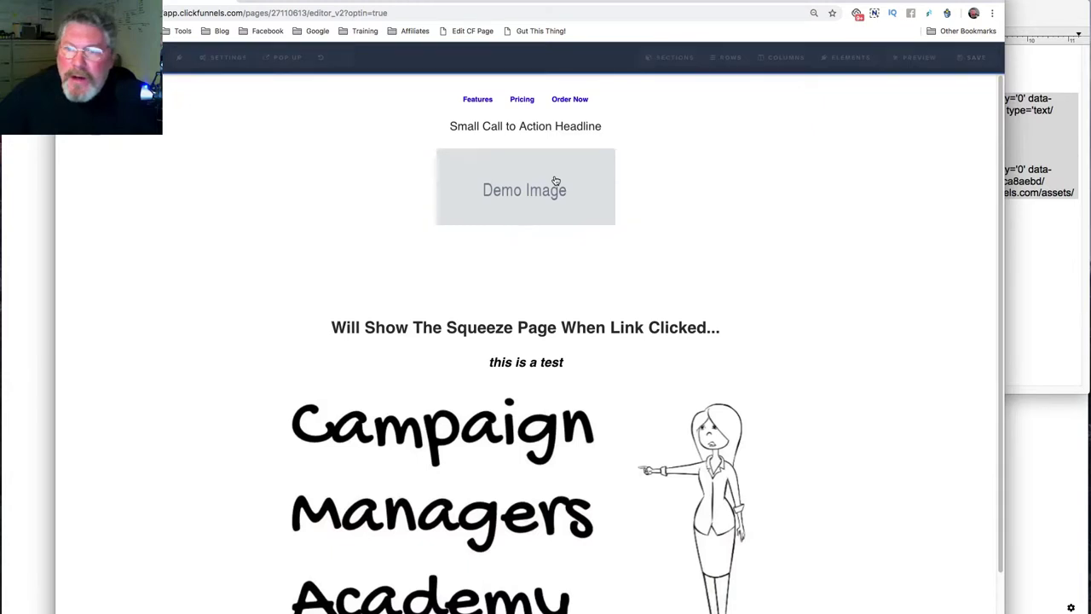
{"action": "left_click", "coordinate": [981, 169]}
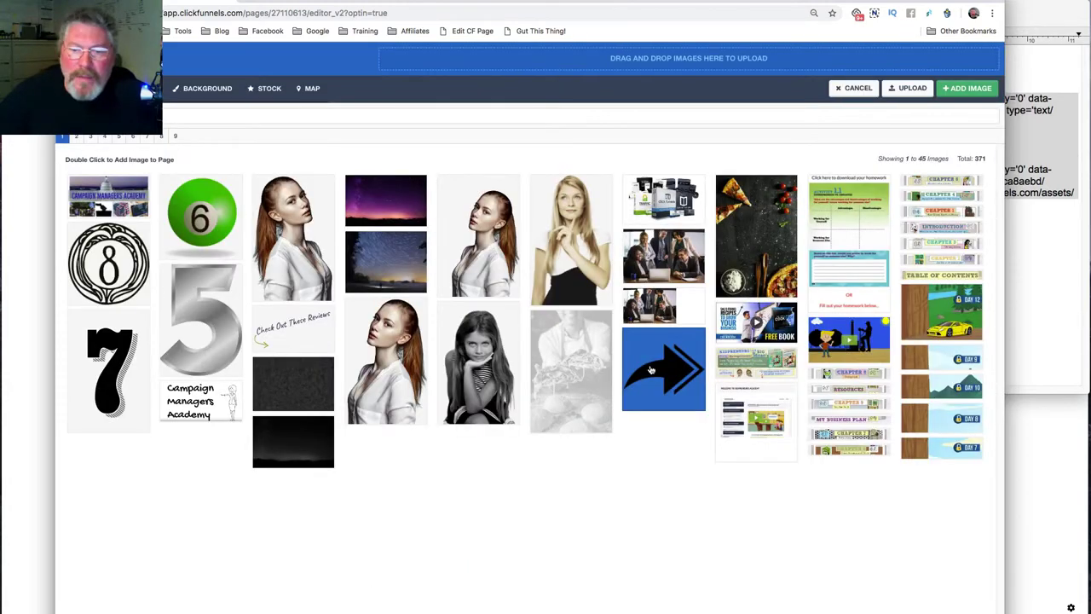
{"action": "double_click", "coordinate": [650, 368]}
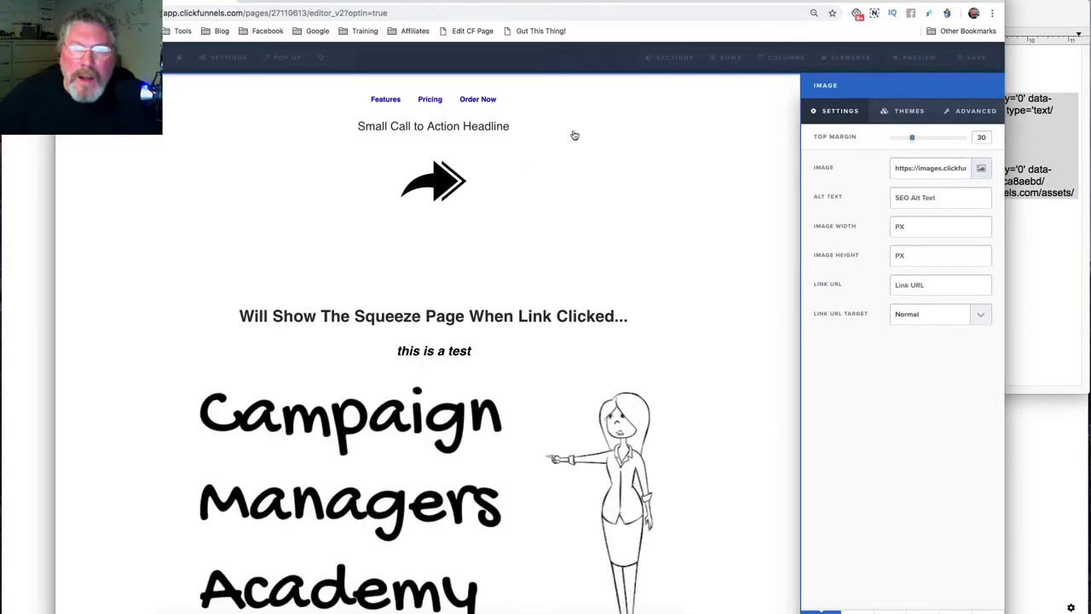
Copy the optin_box URL from the first snippet in Untitled.rtf and set it as the Navigation element's Features link URL
{"action": "key", "text": "super+Tab"}
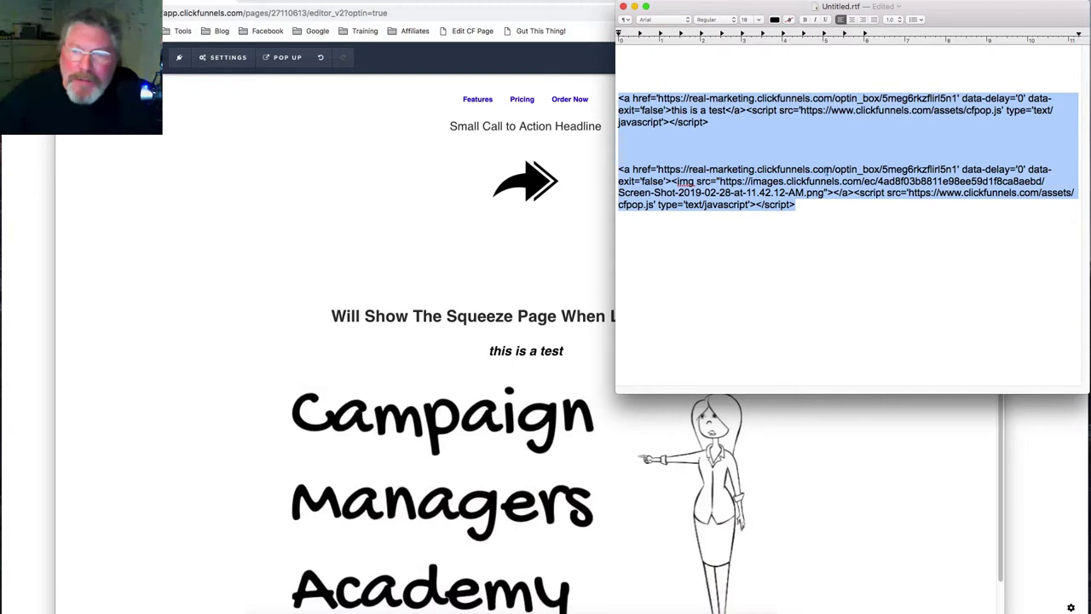
{"action": "left_click_drag", "start_coordinate": [882, 169], "coordinate": [958, 169]}
{"action": "left_click_drag", "start_coordinate": [883, 98], "coordinate": [958, 97]}
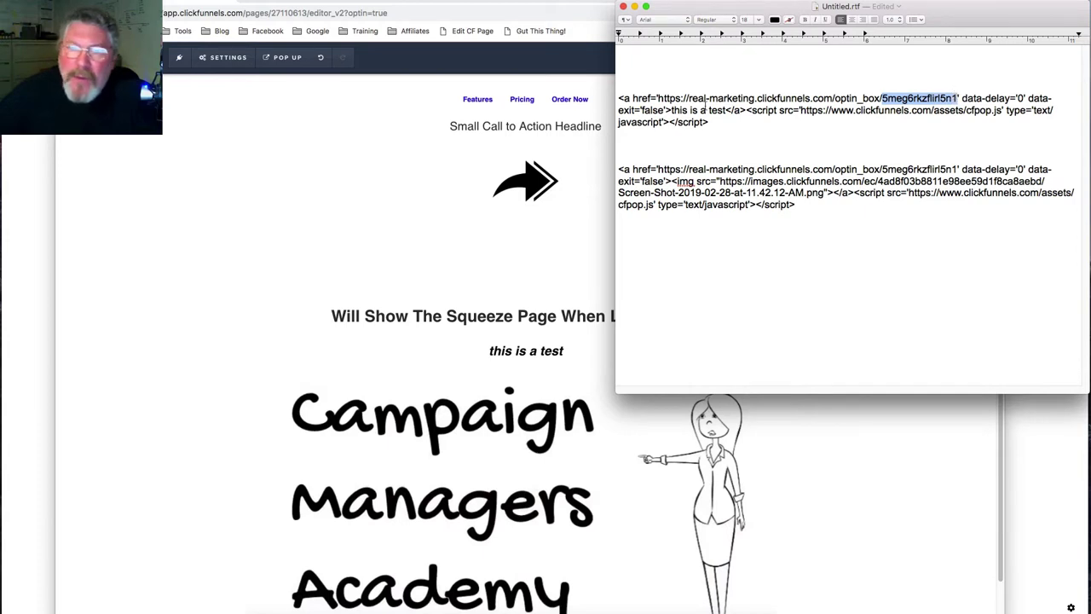
{"action": "left_click_drag", "start_coordinate": [659, 98], "coordinate": [946, 100]}
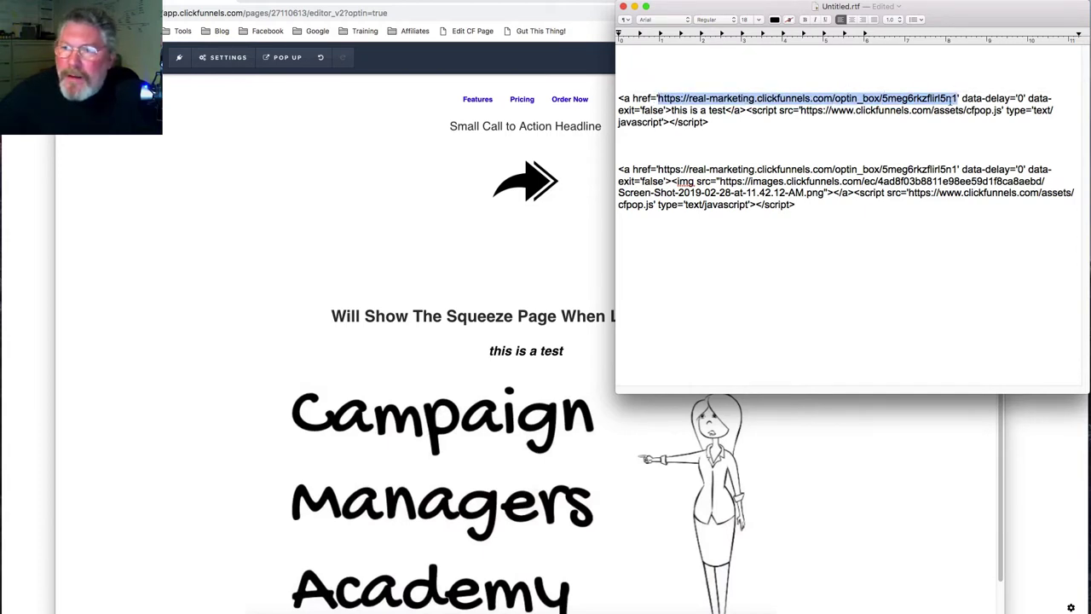
{"action": "left_click", "coordinate": [483, 117]}
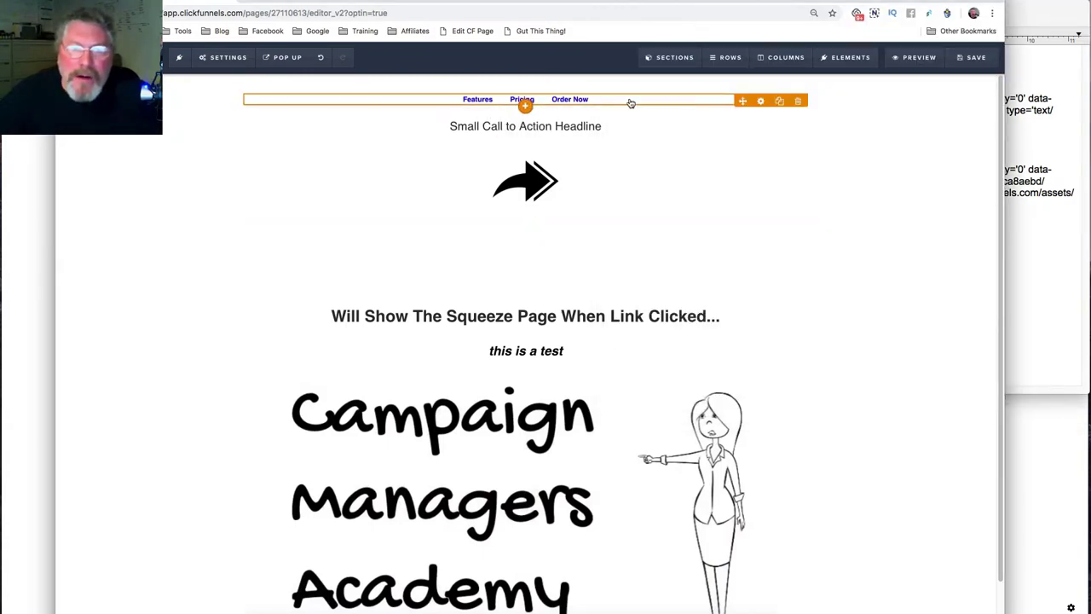
{"action": "left_click", "coordinate": [761, 103]}
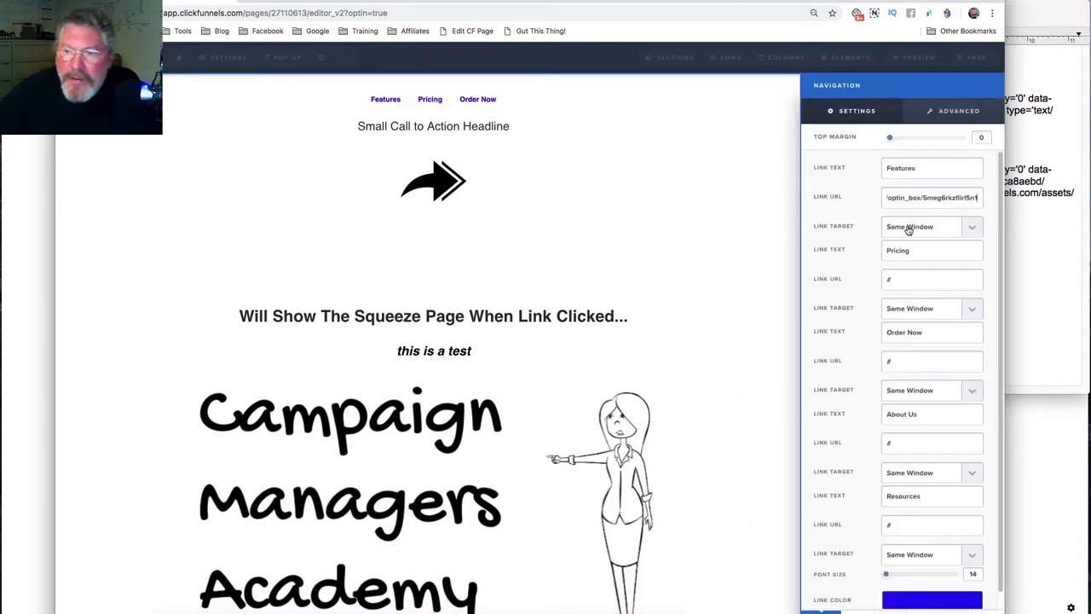
{"action": "left_click", "coordinate": [558, 125]}
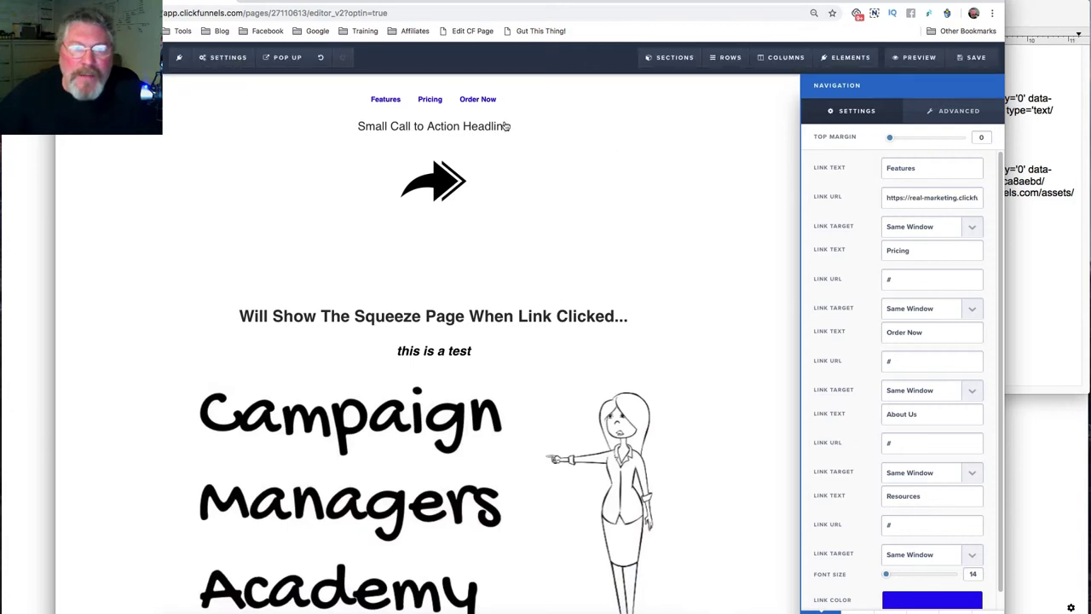
Turn the whole "Small Call to Action Headline" text into a link to the copied optin_box URL
{"action": "left_click", "coordinate": [503, 126]}
{"action": "left_click", "coordinate": [455, 126]}
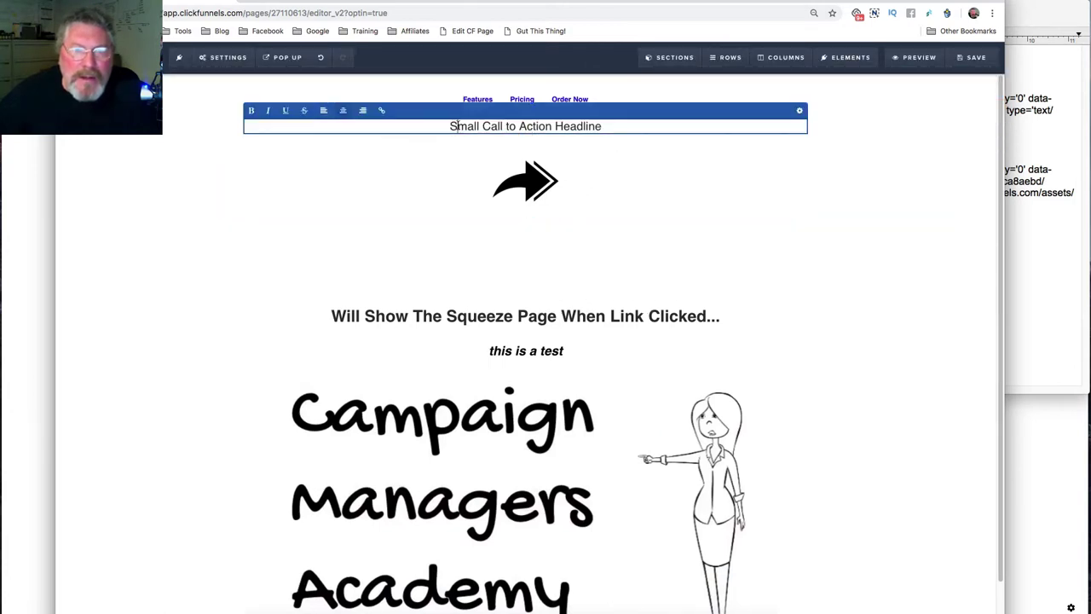
{"action": "triple_click", "coordinate": [455, 126]}
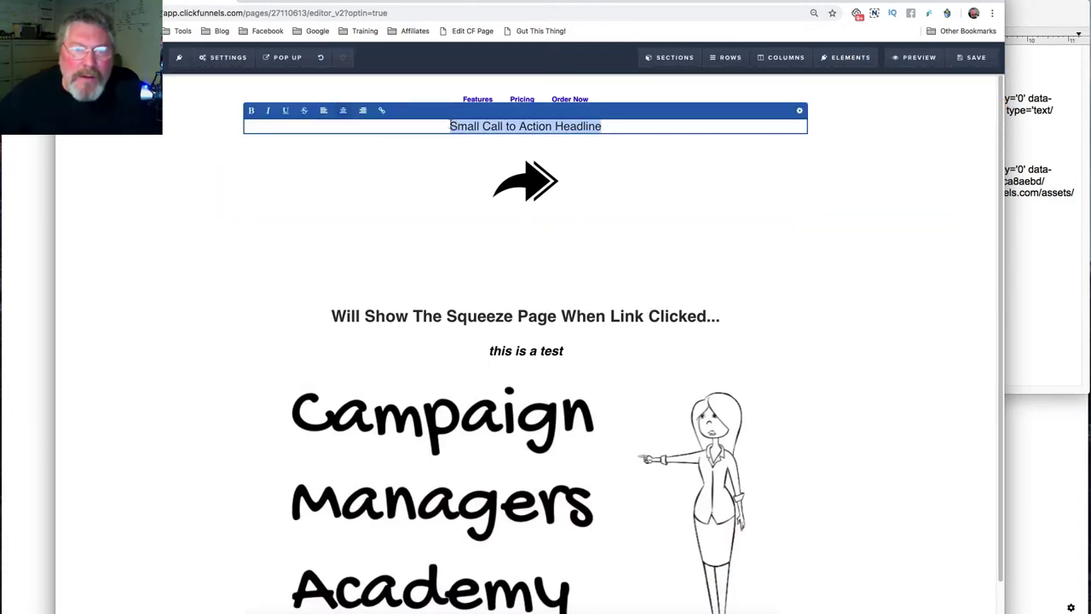
{"action": "left_click", "coordinate": [382, 112]}
{"action": "left_click", "coordinate": [327, 111]}
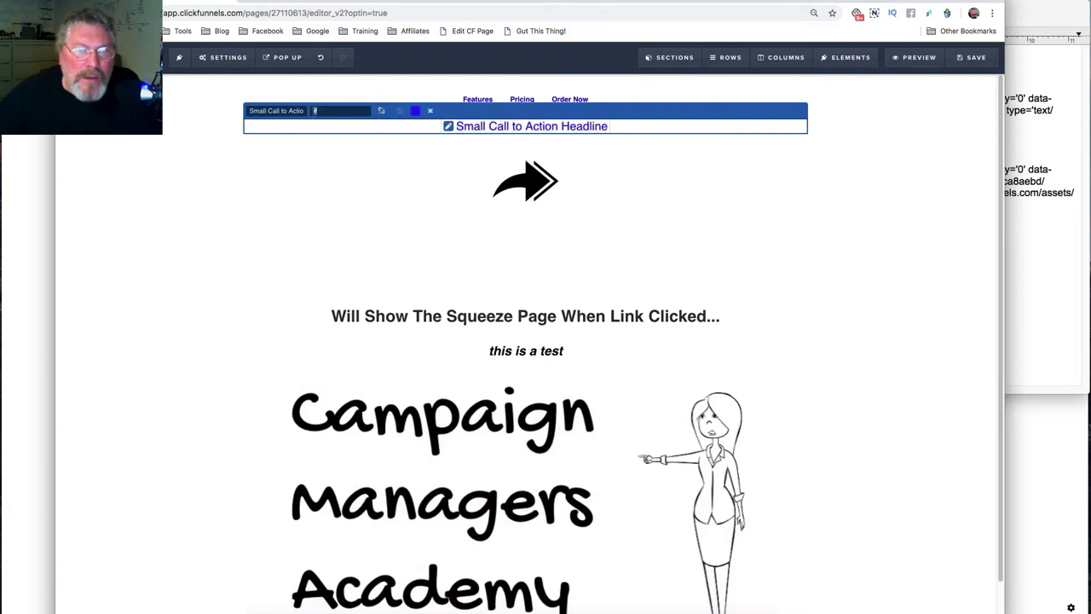
{"action": "key", "text": "super+v"}
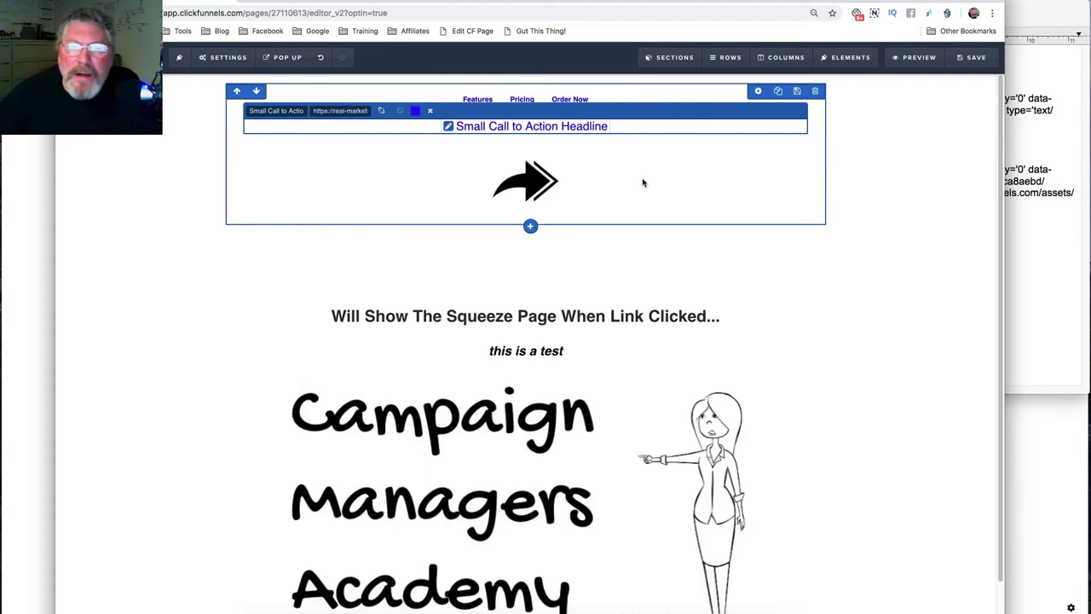
{"action": "left_click", "coordinate": [719, 166]}
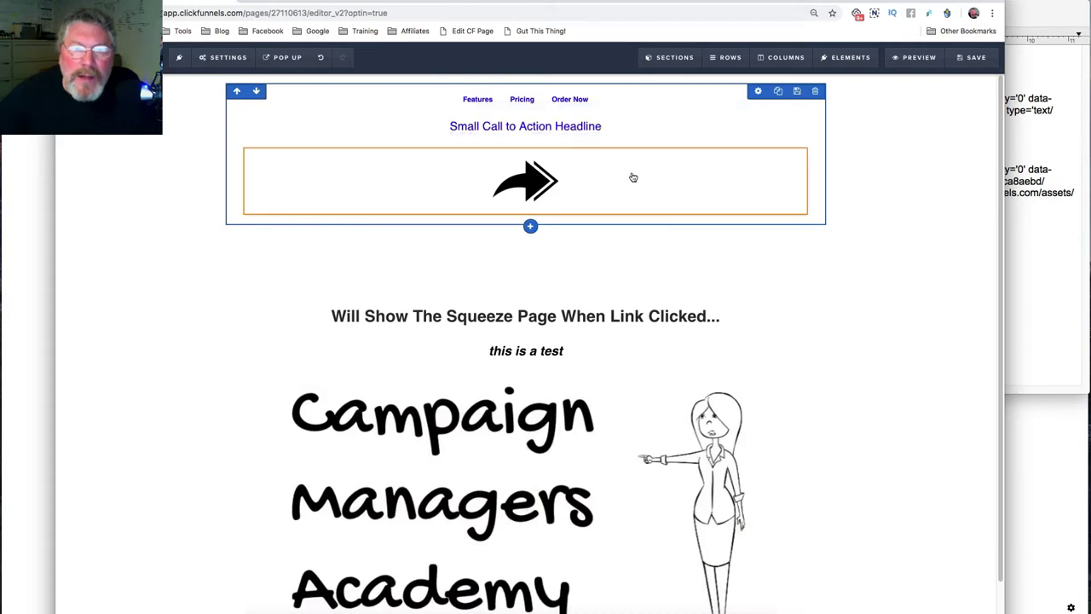
Set the arrow image's link URL to the copied optin_box URL
{"action": "left_click", "coordinate": [526, 182]}
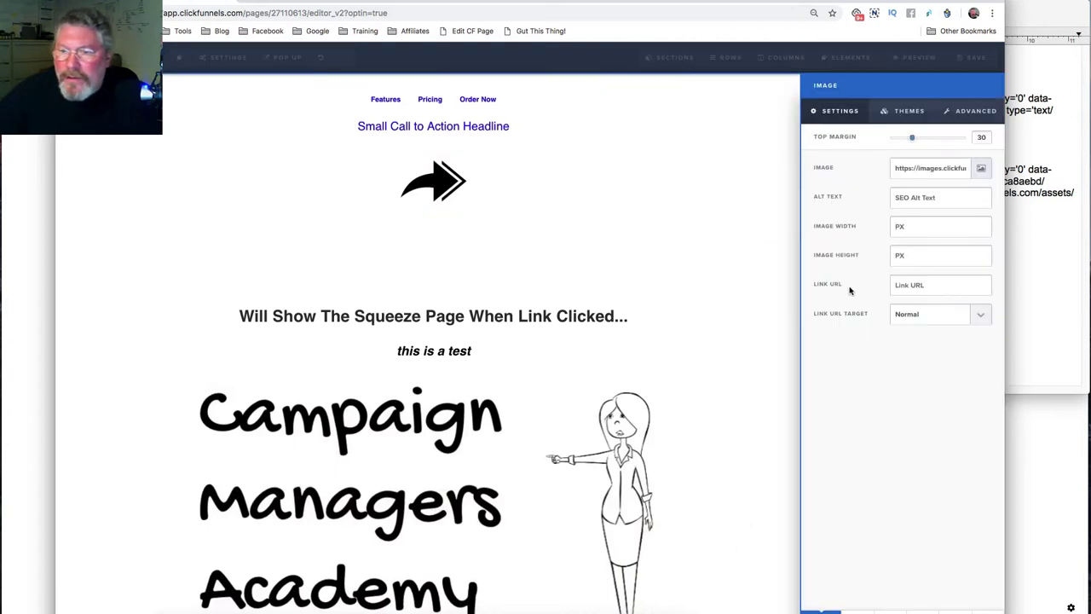
{"action": "left_click", "coordinate": [956, 284]}
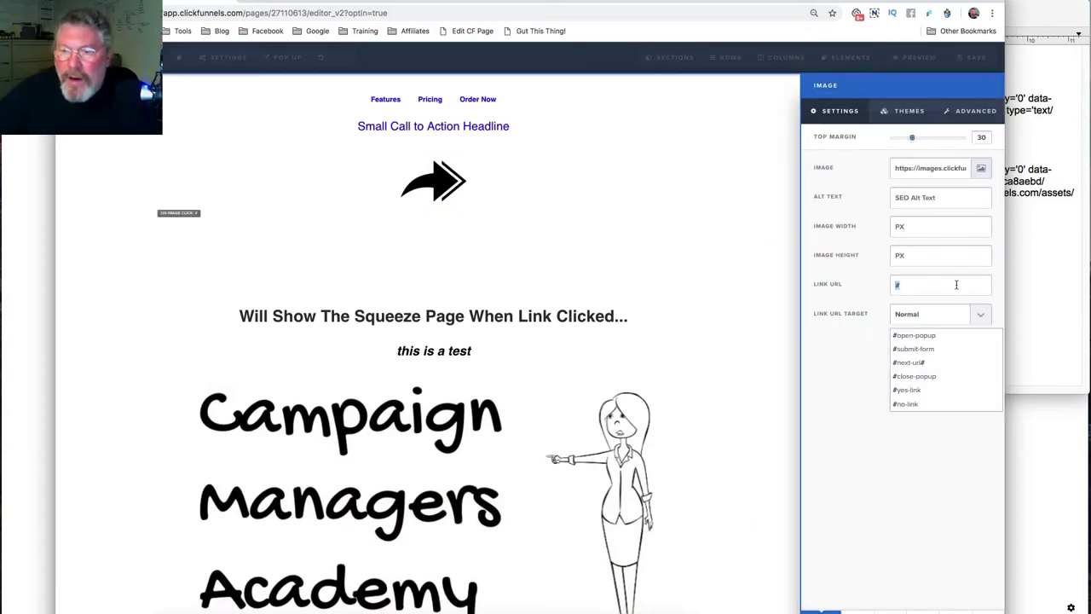
{"action": "type", "text": "https://real-marketing.clickfunnels.com/optin_box/smbg6ikzfurlsn1"}
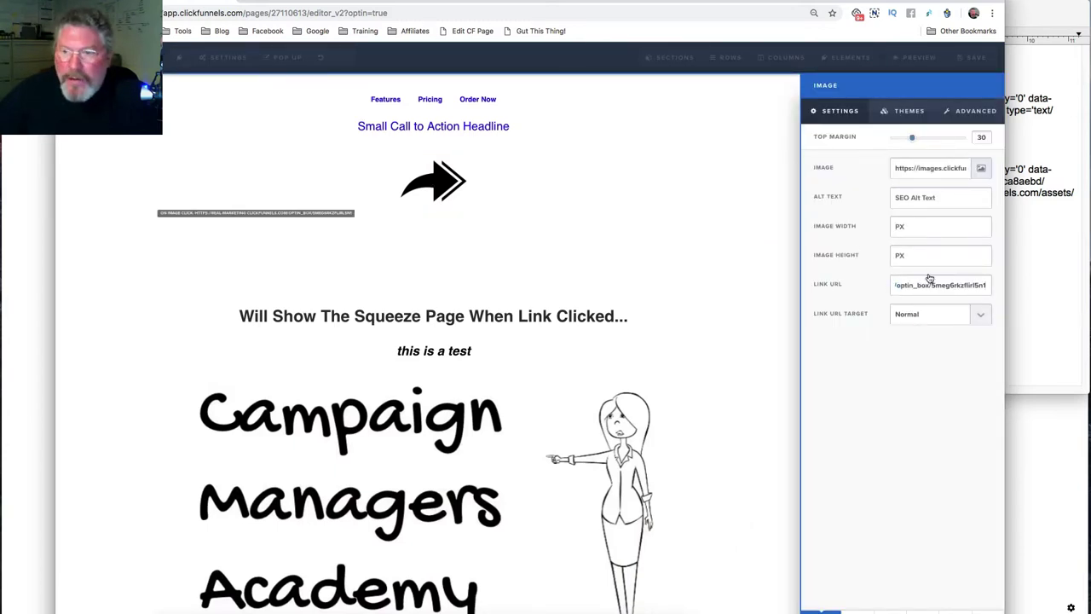
{"action": "left_click", "coordinate": [636, 208]}
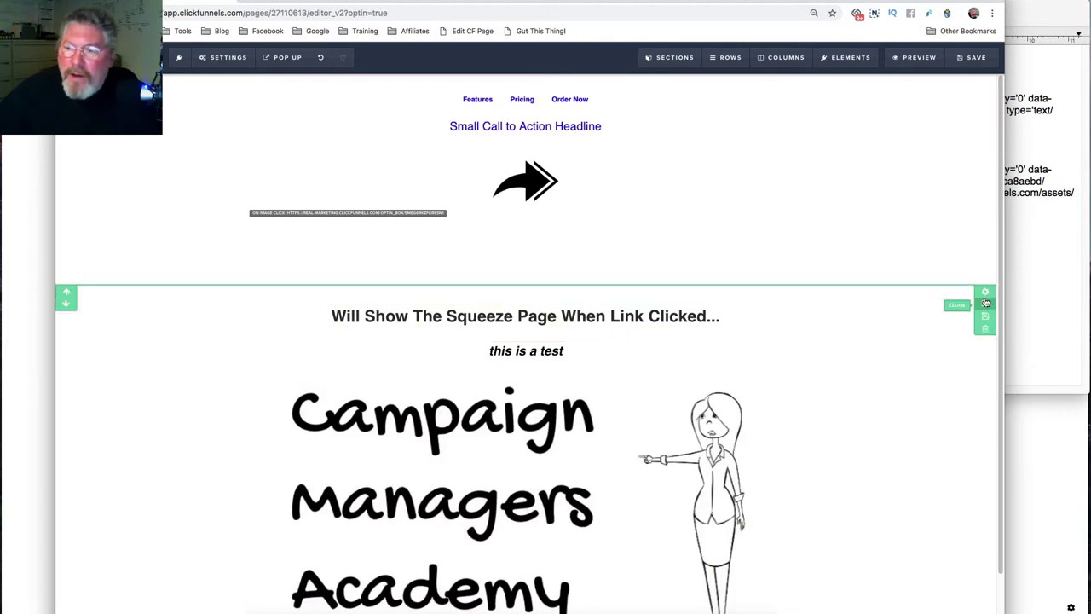
Delete the "Will Show The Squeeze Page When Link Clicked..." section and add a Custom JS/HTML element below the arrow image
{"action": "left_click", "coordinate": [985, 329]}
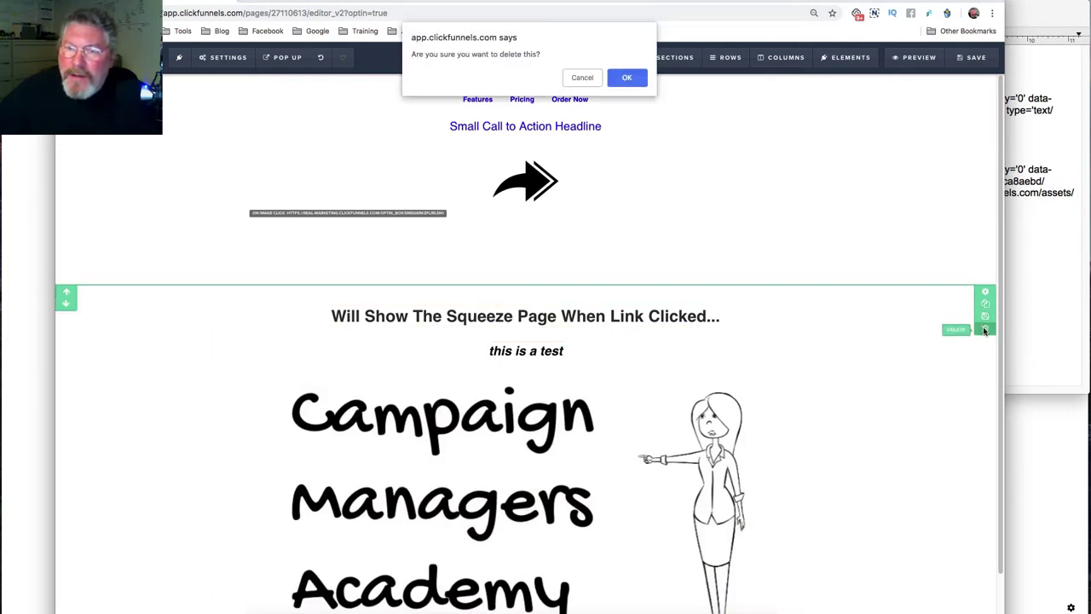
{"action": "left_click", "coordinate": [638, 80]}
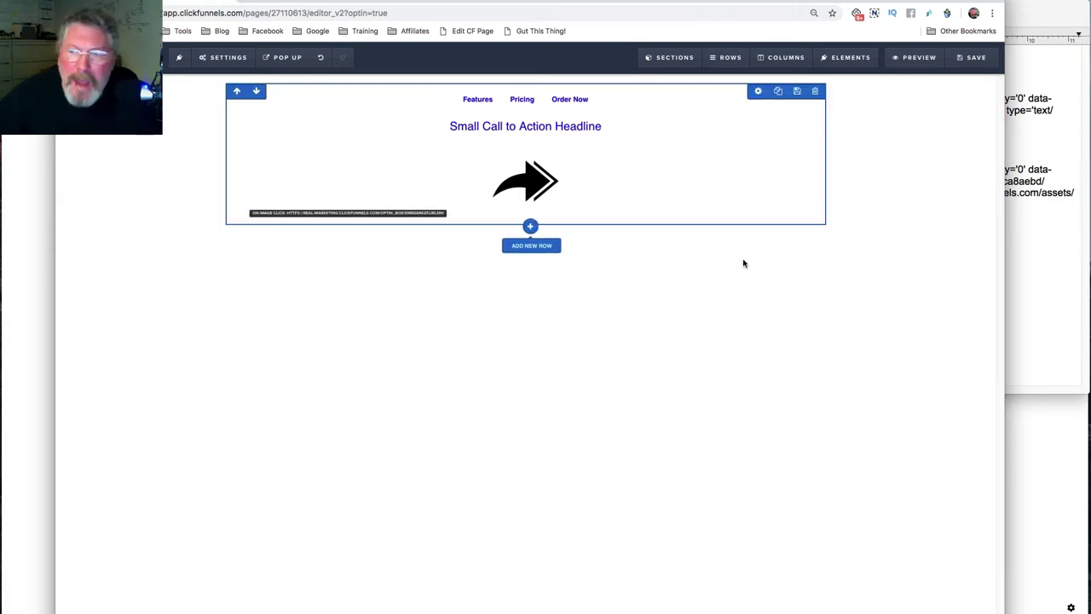
{"action": "left_click", "coordinate": [526, 243]}
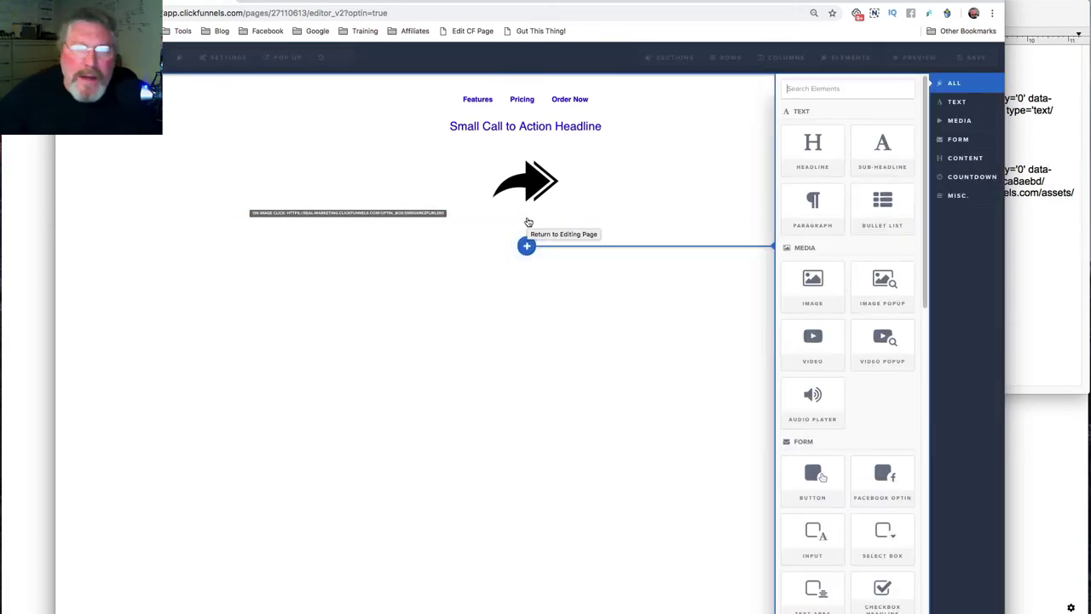
{"action": "scroll", "coordinate": [857, 245], "scroll_direction": "down", "scroll_amount": 10}
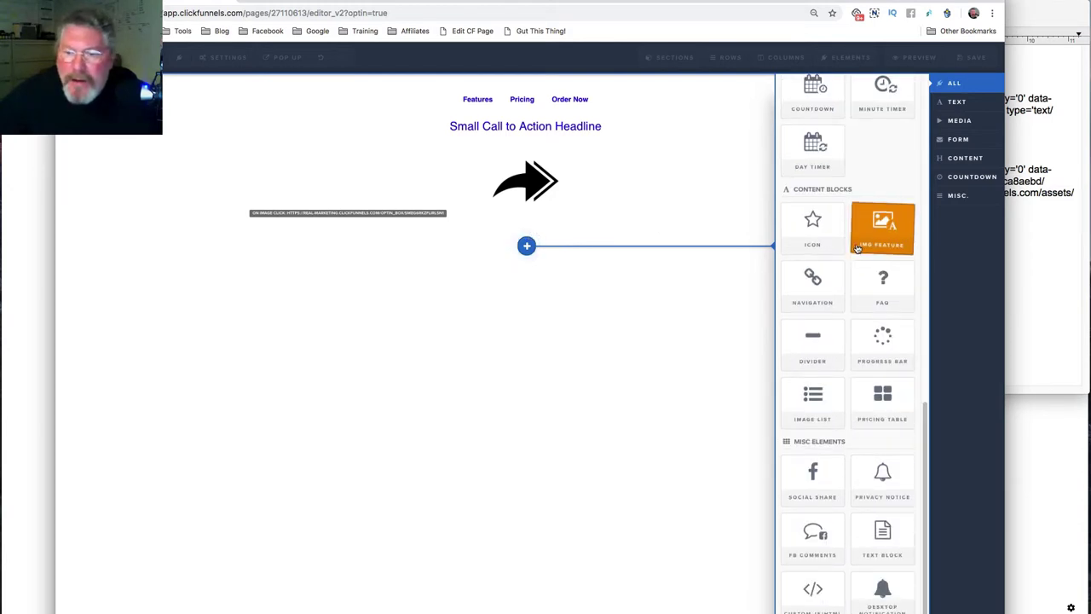
{"action": "left_click", "coordinate": [814, 596]}
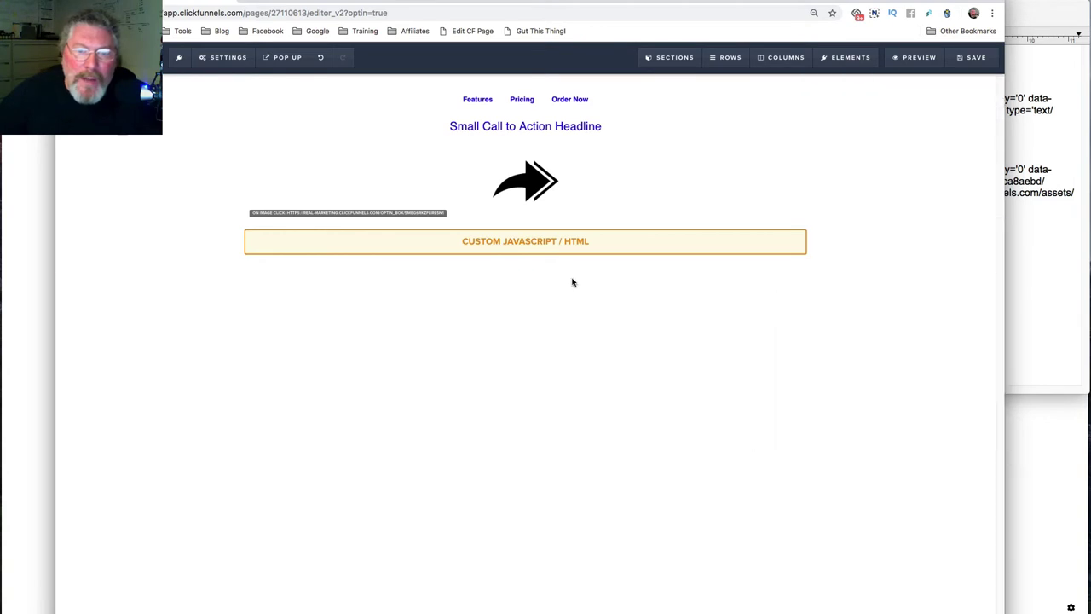
Copy only the cfpop.js script tag from the second snippet in Untitled.rtf and paste it into the Custom JS/HTML element's code
{"action": "left_click", "coordinate": [531, 244]}
{"action": "left_click", "coordinate": [1029, 229]}
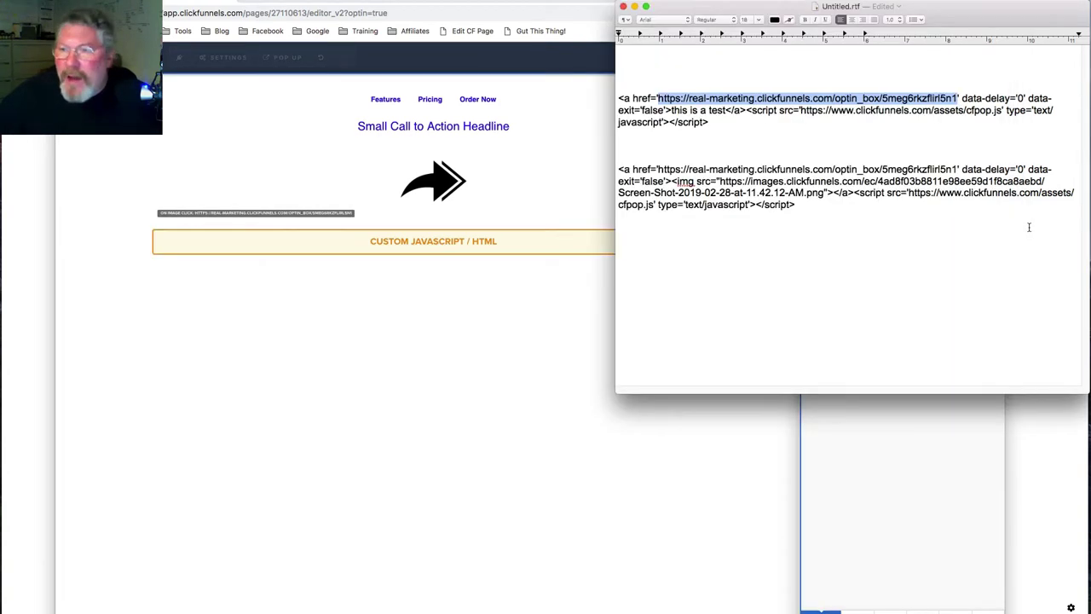
{"action": "left_click_drag", "start_coordinate": [854, 192], "coordinate": [858, 210]}
{"action": "key", "text": "super+c"}
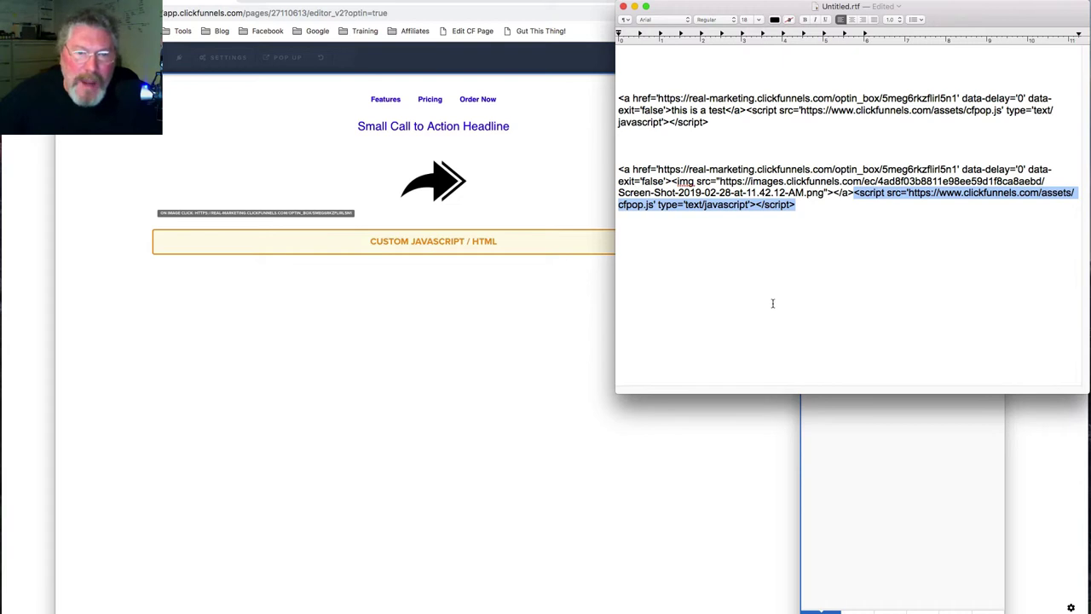
{"action": "left_click", "coordinate": [473, 242]}
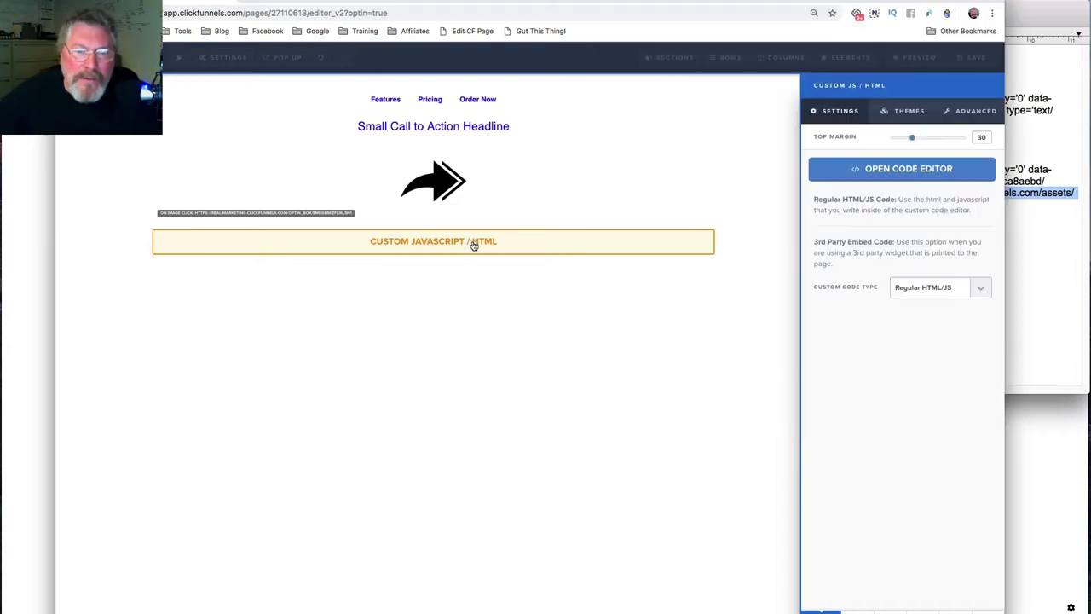
{"action": "left_click", "coordinate": [893, 171]}
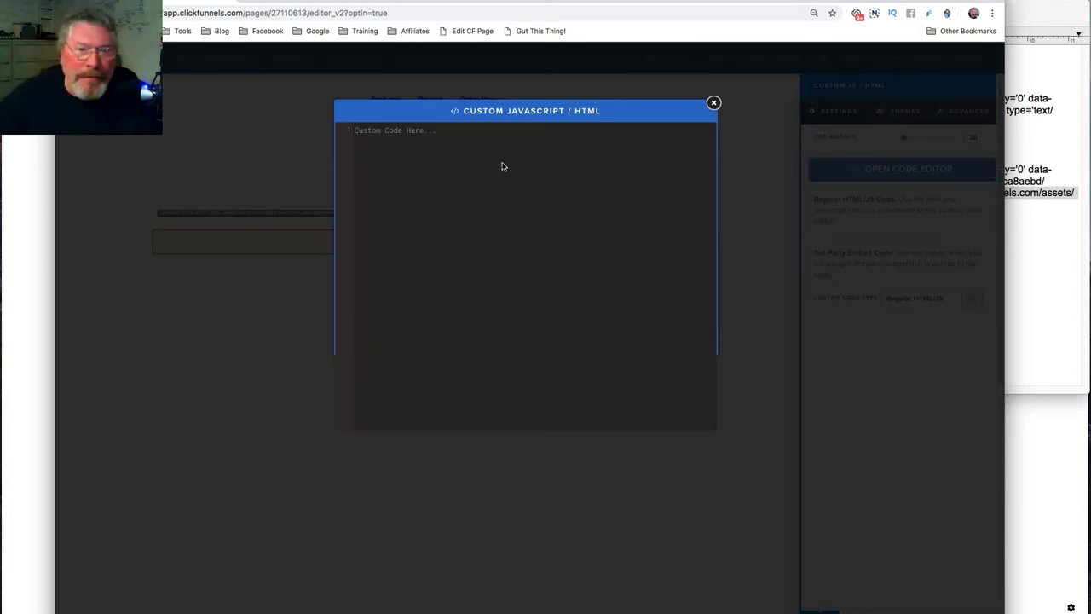
{"action": "key", "text": "super+v"}
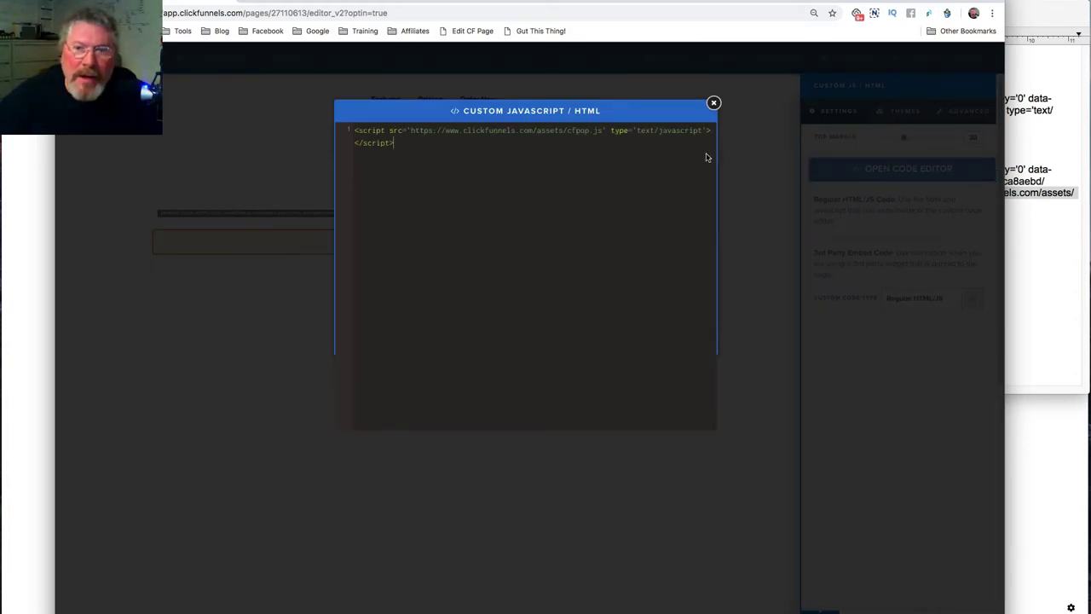
{"action": "left_click", "coordinate": [743, 174]}
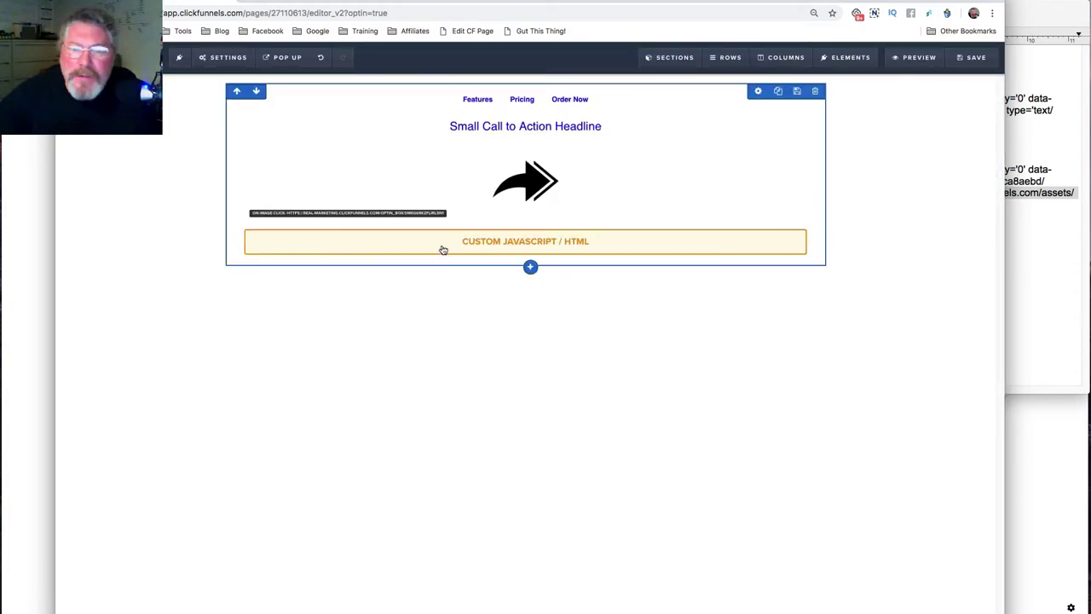
Save the page and preview it, testing the popup from the Features navigation link and closing it
{"action": "left_click", "coordinate": [964, 59]}
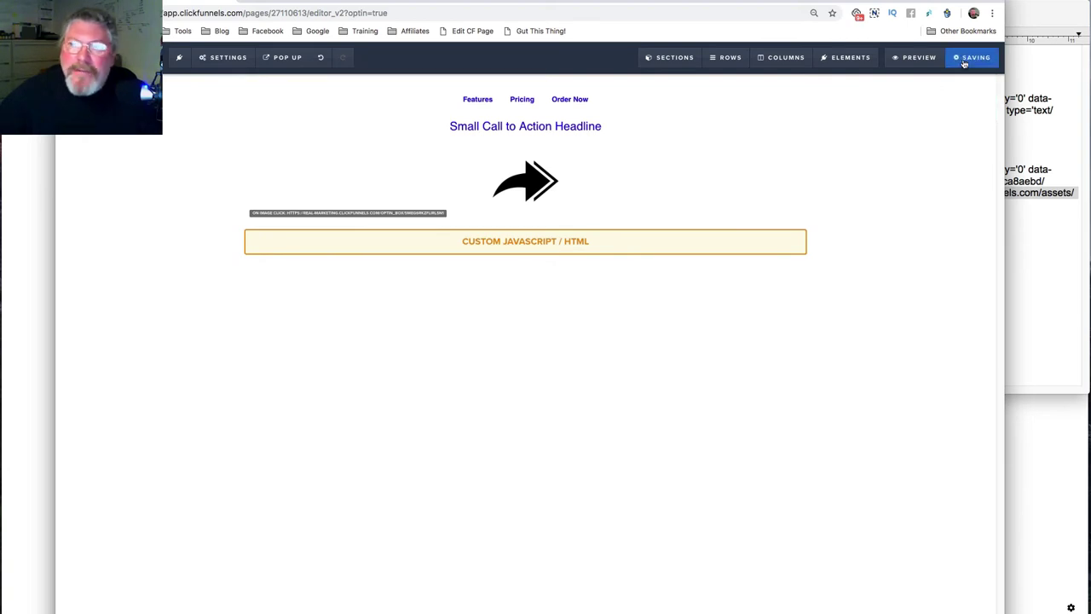
{"action": "left_click", "coordinate": [917, 57]}
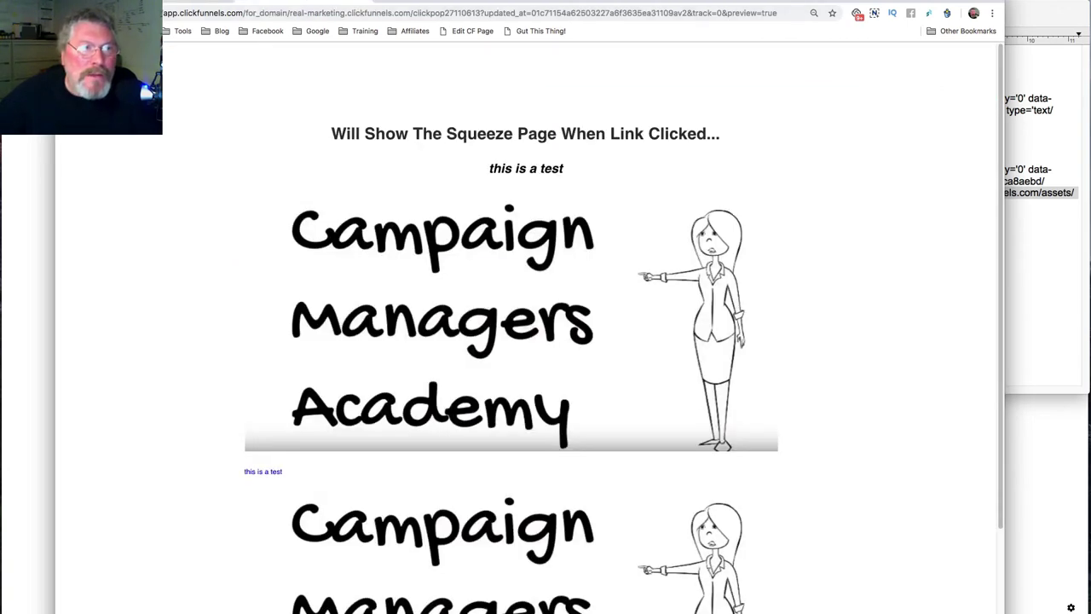
{"action": "left_click", "coordinate": [478, 77]}
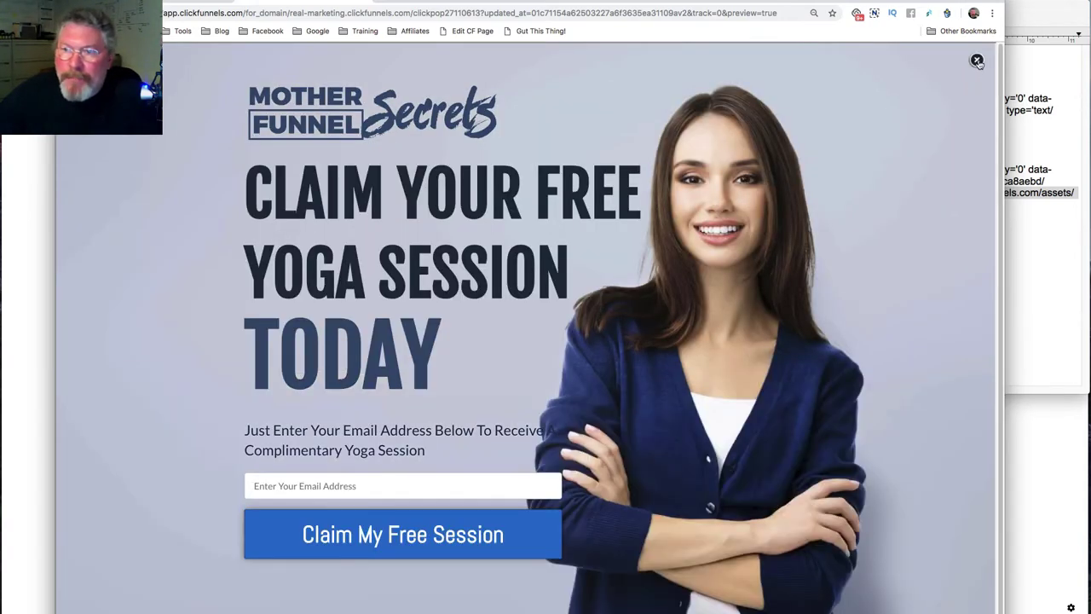
{"action": "left_click", "coordinate": [976, 60]}
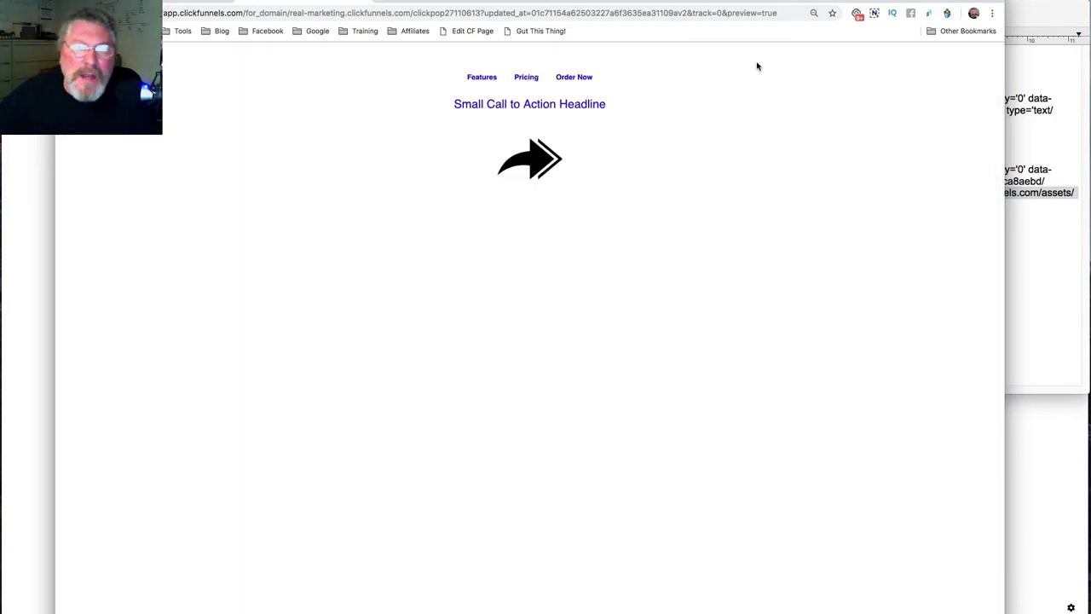
Test the popups from the "Small Call to Action Headline" link and the arrow image link, and close the preview
{"action": "left_click", "coordinate": [520, 106]}
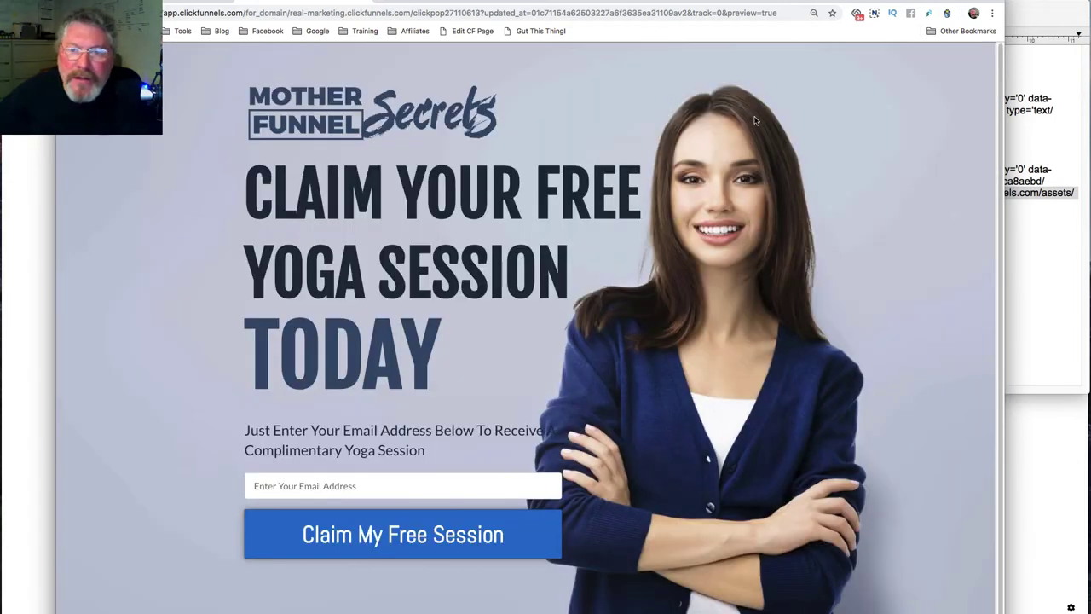
{"action": "left_click", "coordinate": [975, 62]}
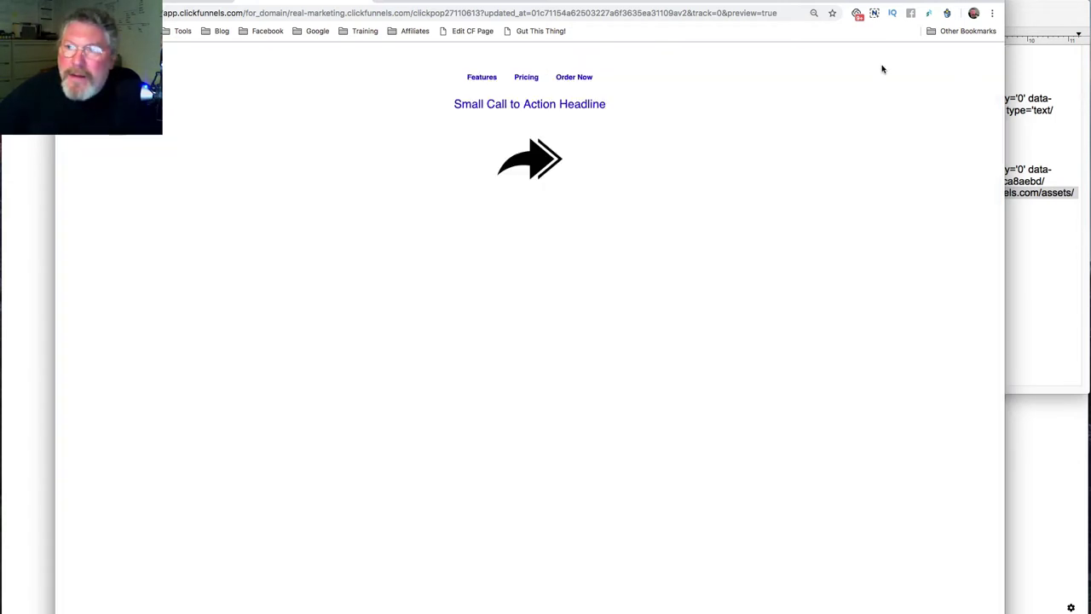
{"action": "left_click", "coordinate": [534, 161]}
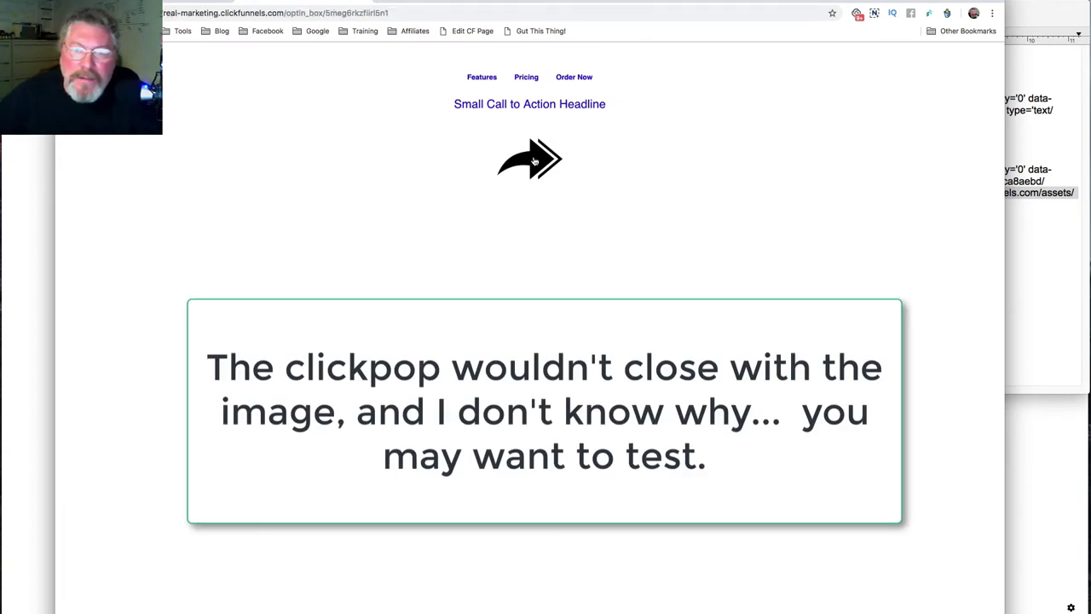
{"action": "left_click", "coordinate": [533, 161]}
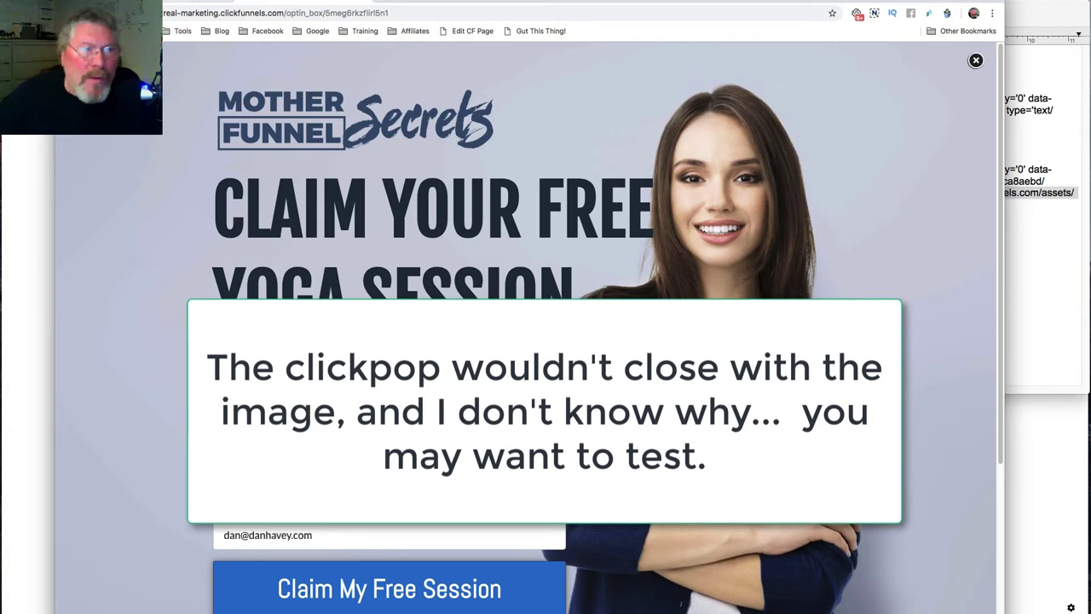
{"action": "key", "text": "super+w"}
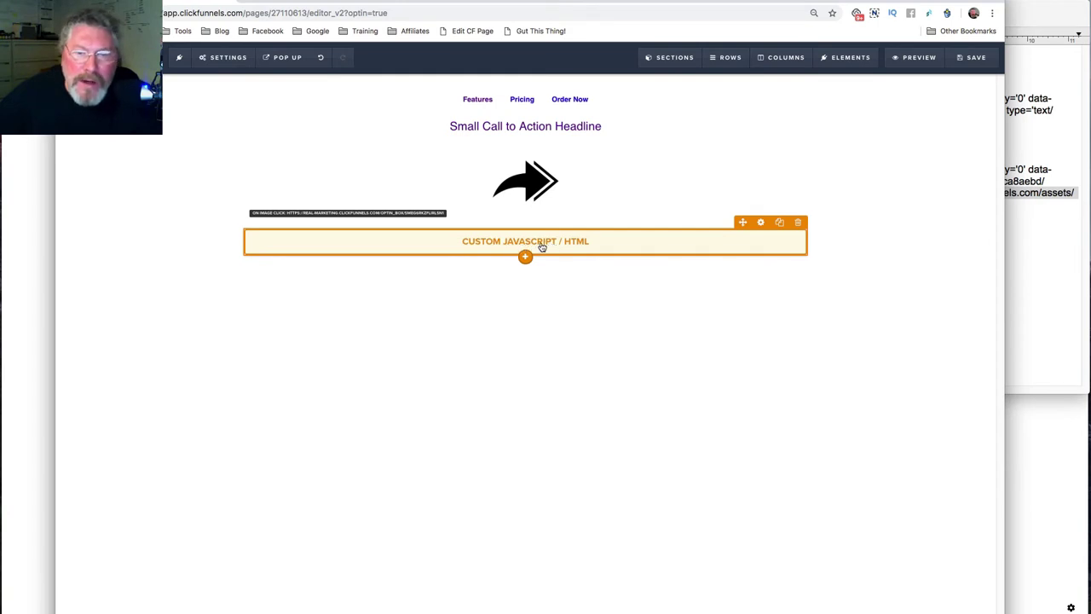
Delete the Custom JavaScript / HTML element and paste the cfpop.js script tag into the page's header tracking code
{"action": "left_click", "coordinate": [799, 223]}
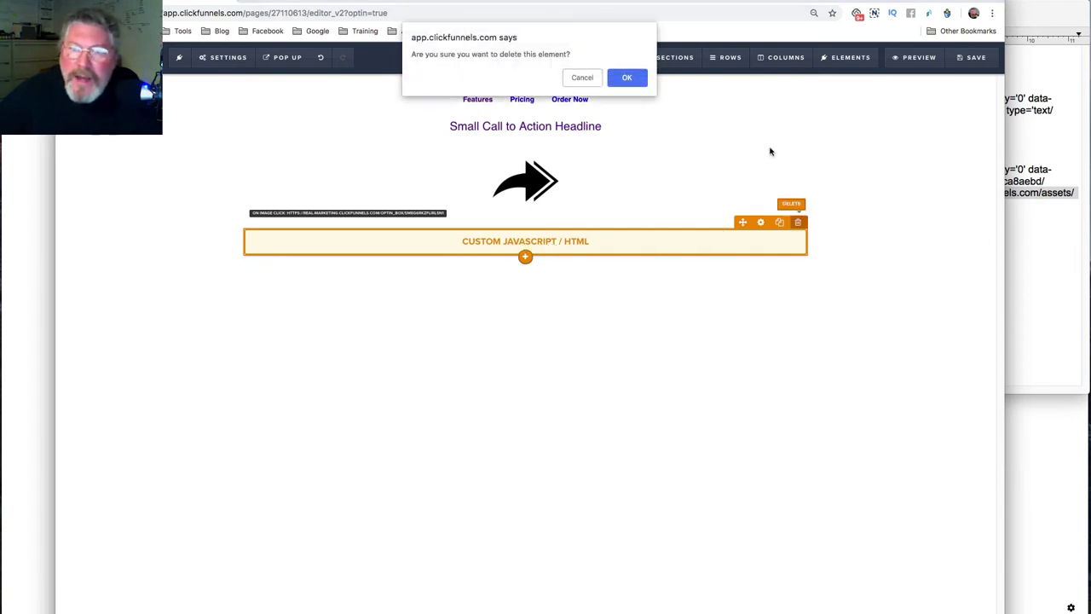
{"action": "left_click", "coordinate": [623, 76]}
{"action": "left_click", "coordinate": [227, 57]}
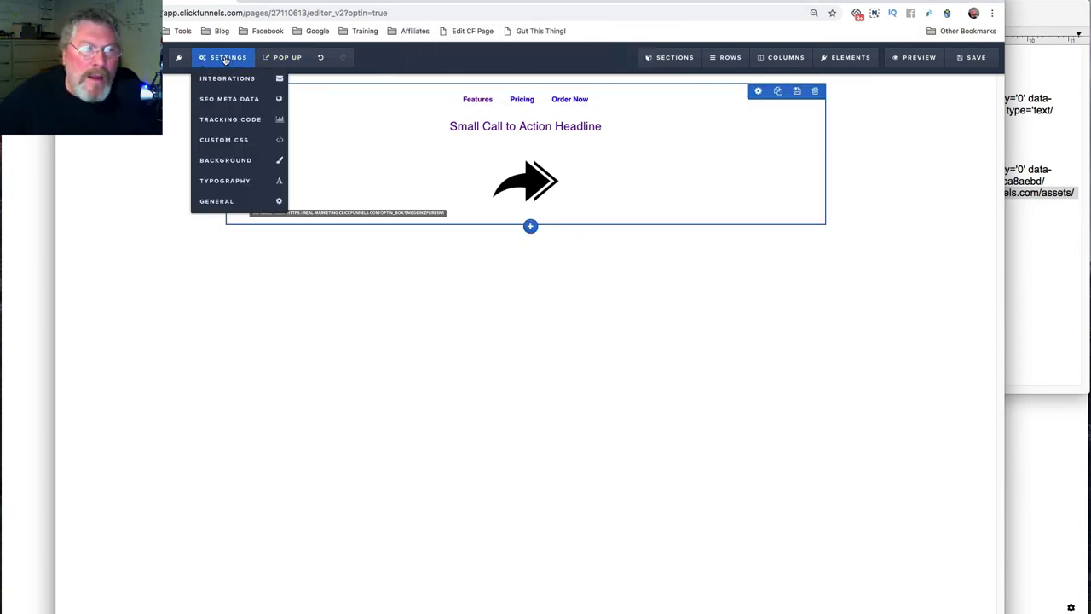
{"action": "left_click", "coordinate": [220, 120]}
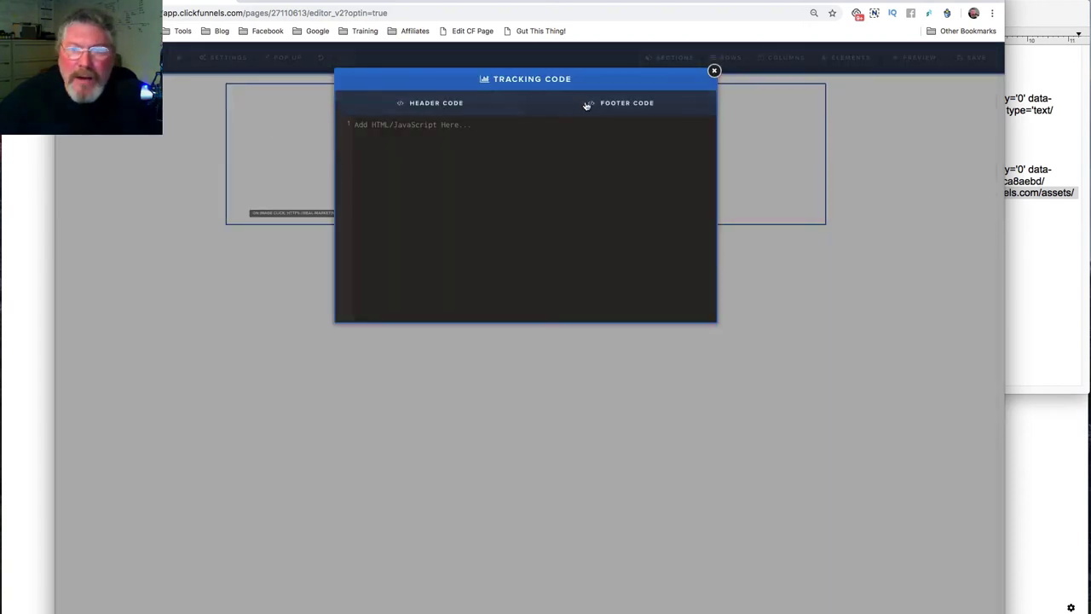
{"action": "left_click", "coordinate": [406, 103]}
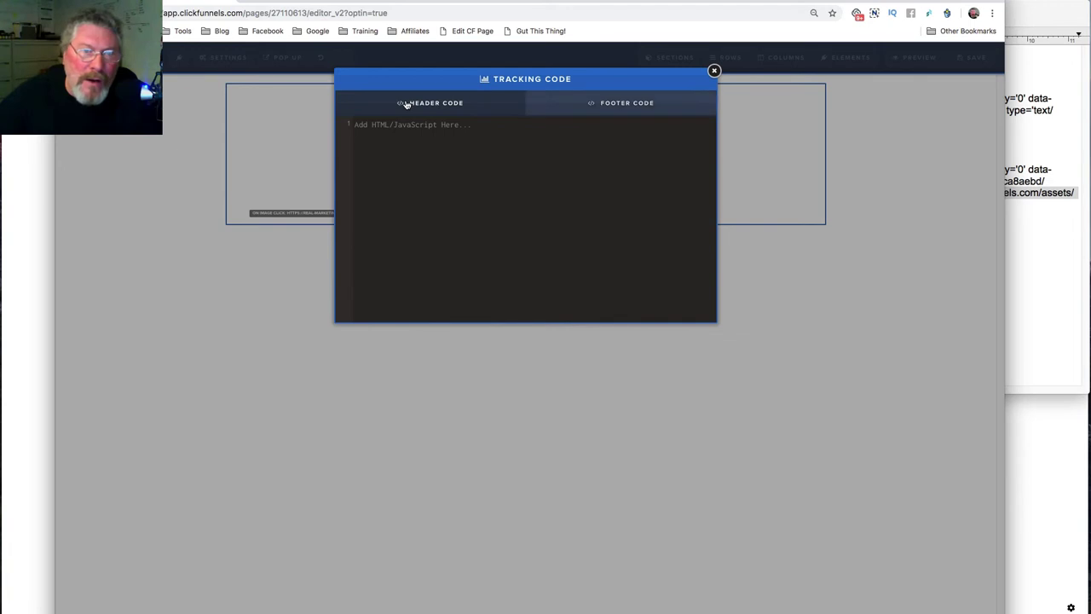
{"action": "type", "text": "<script src='https://www.clickfunnels.com/assets/cfpop.js' type='text/javascript'></script>"}
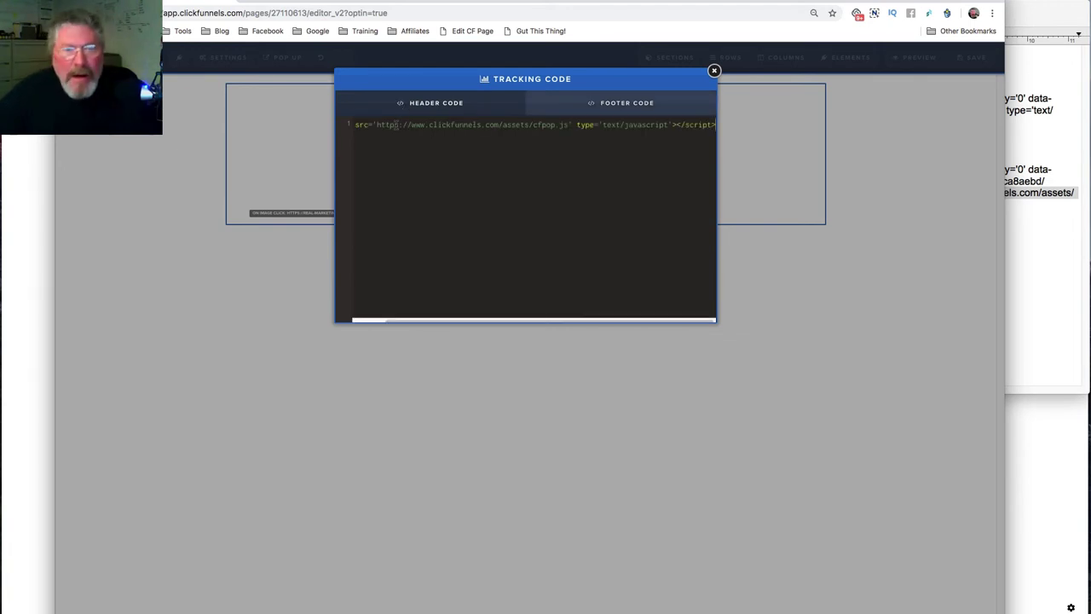
{"action": "left_click", "coordinate": [874, 140]}
Save the page and test the optin_box squeeze page in the browser, closing it to return to the editor
{"action": "left_click", "coordinate": [972, 60]}
{"action": "left_click", "coordinate": [783, 18]}
{"action": "type", "text": "real-marketing.clickfunnels.com/optin_box/5meg6rkzflirl5n1"}
{"action": "key", "text": "Return"}
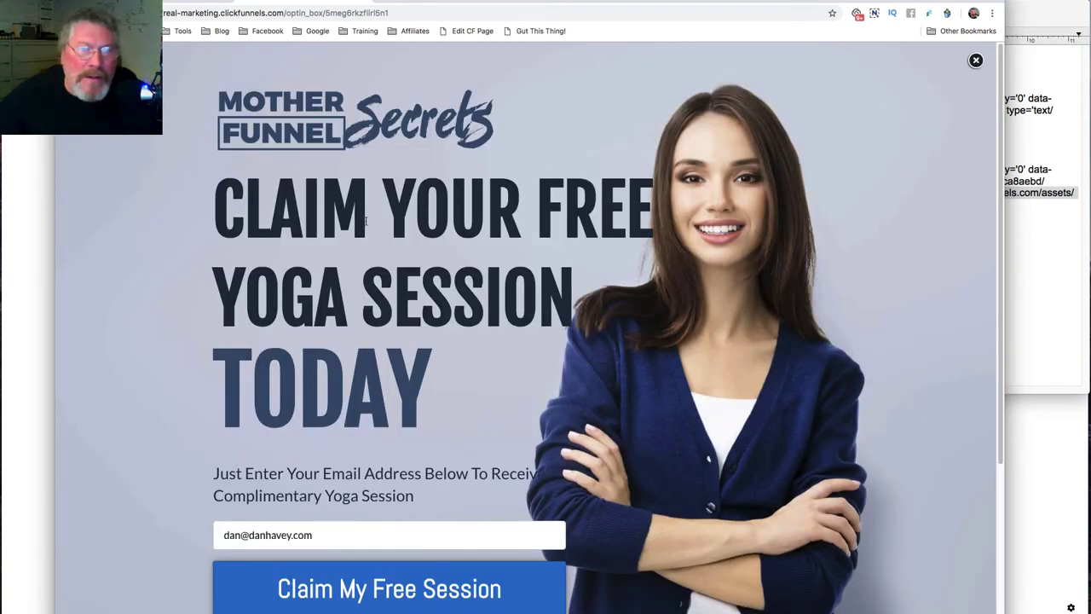
{"action": "left_click", "coordinate": [976, 61]}
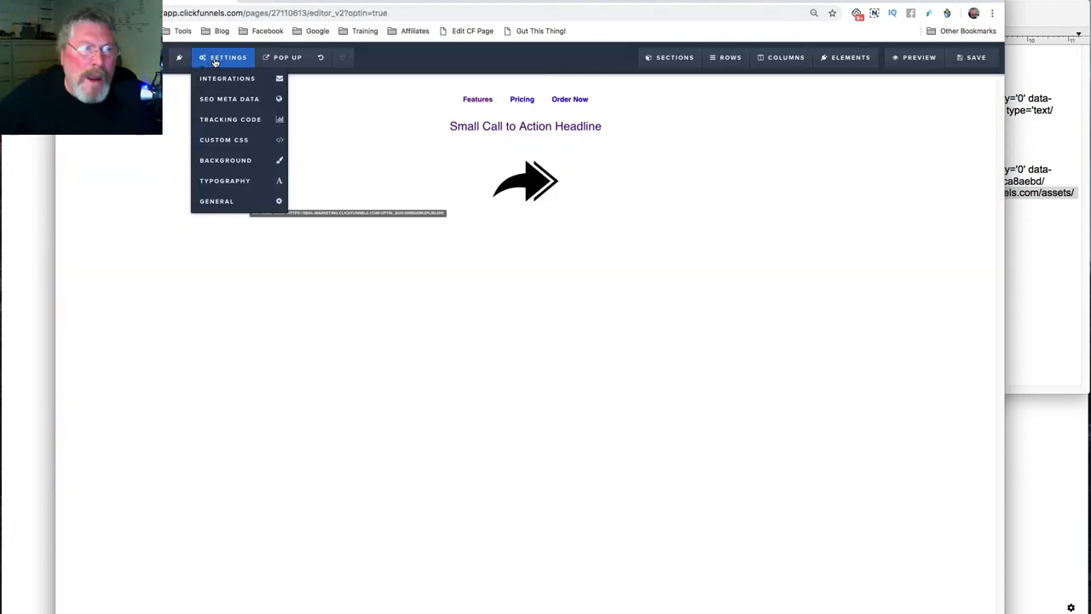
Review the page's header tracking code, and paste the cfpop.js script tag into the Body Tracking Code of the Test Sales Page funnel settings
{"action": "left_click", "coordinate": [223, 120]}
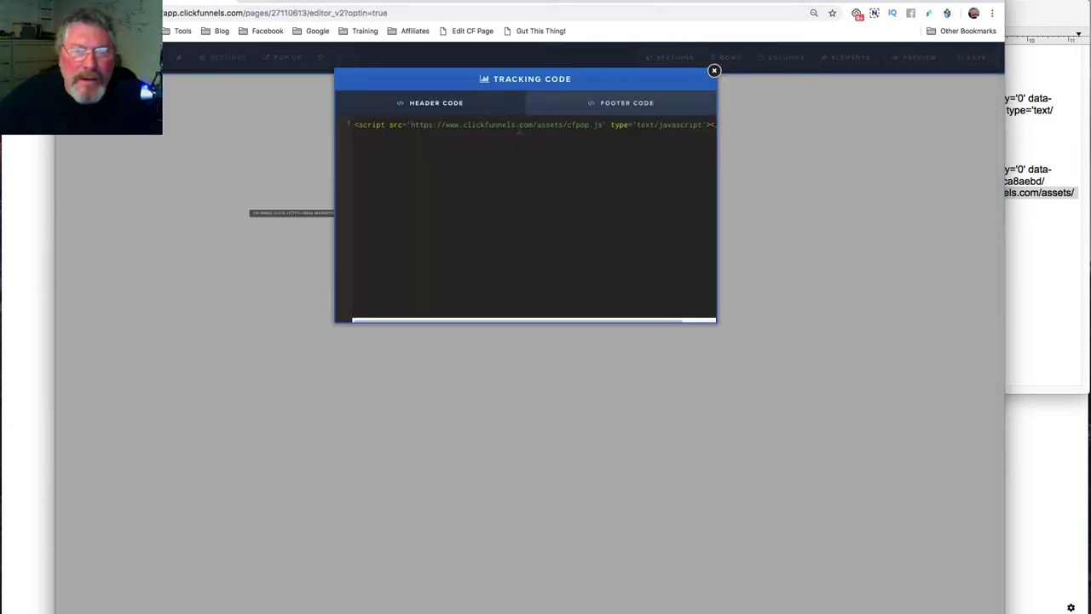
{"action": "left_click", "coordinate": [714, 70]}
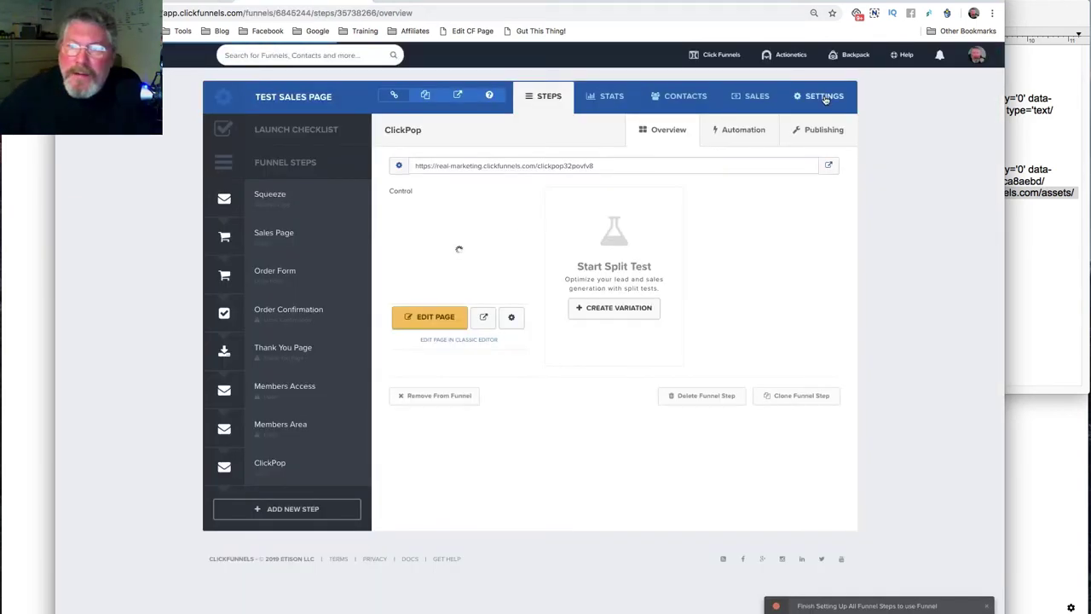
{"action": "left_click", "coordinate": [823, 96]}
{"action": "scroll", "coordinate": [736, 297], "scroll_direction": "down", "scroll_amount": 2}
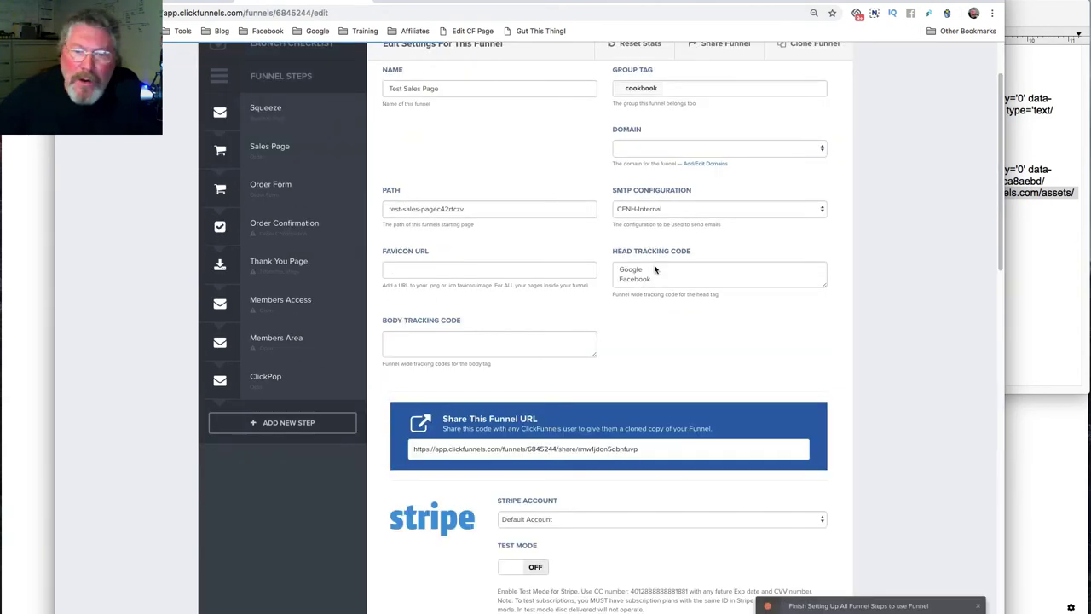
{"action": "left_click", "coordinate": [417, 338]}
{"action": "type", "text": "<script src='https://www.clickfunnels.com/assets/cfpop.js' type='text/javascript'></script>"}
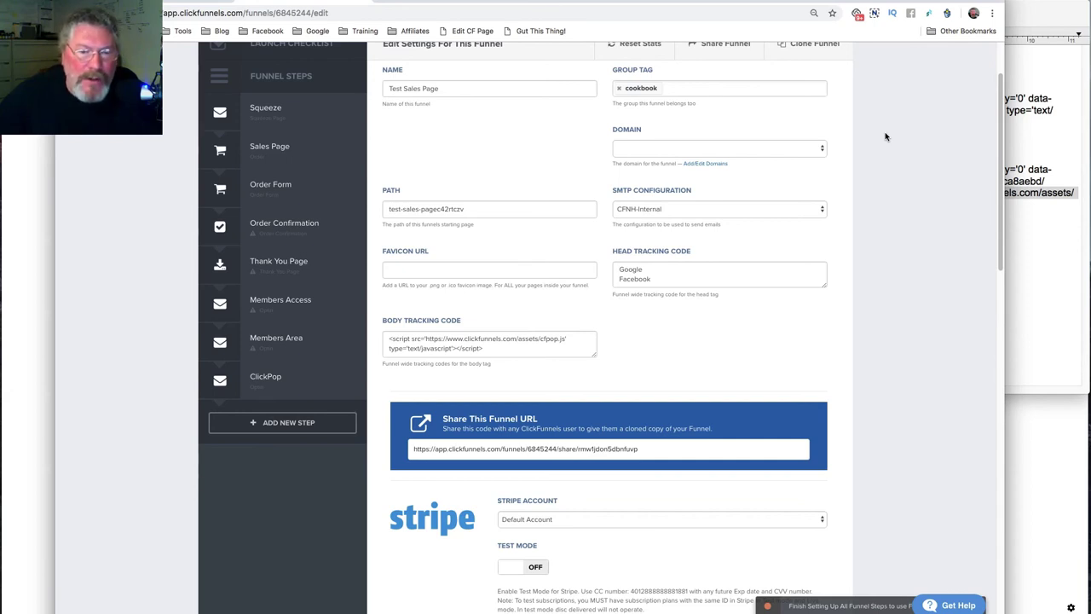
Highlight the optin_box URL in the second snippet of Untitled.rtf and return to the funnel settings in the browser
{"action": "key", "text": "super+Tab"}
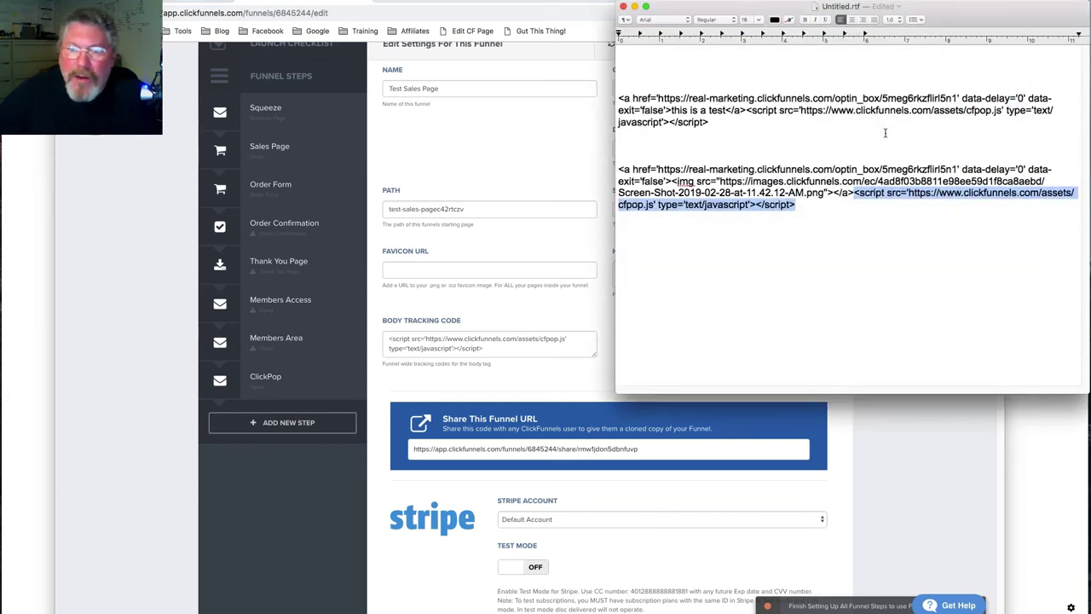
{"action": "left_click_drag", "start_coordinate": [663, 169], "coordinate": [958, 169]}
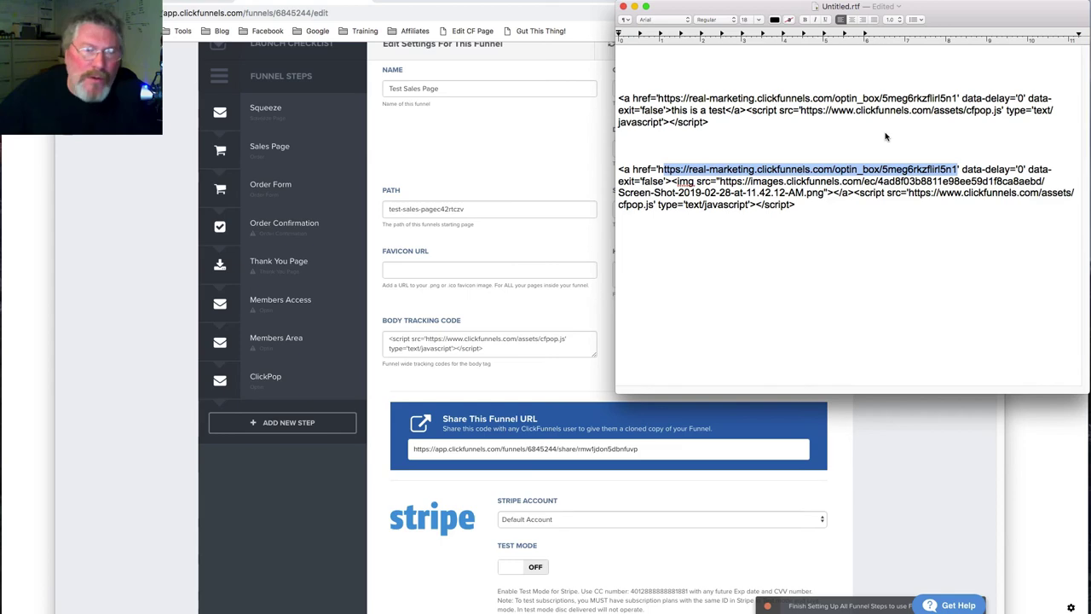
{"action": "key", "text": "super+Tab"}
{"action": "scroll", "coordinate": [884, 136], "scroll_direction": "down", "scroll_amount": 20}
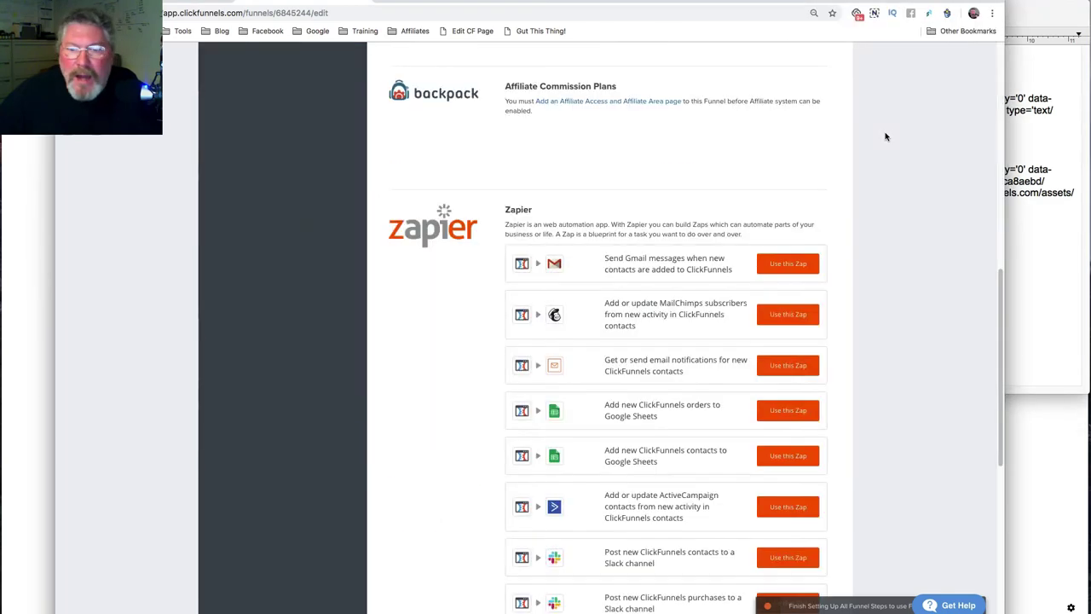